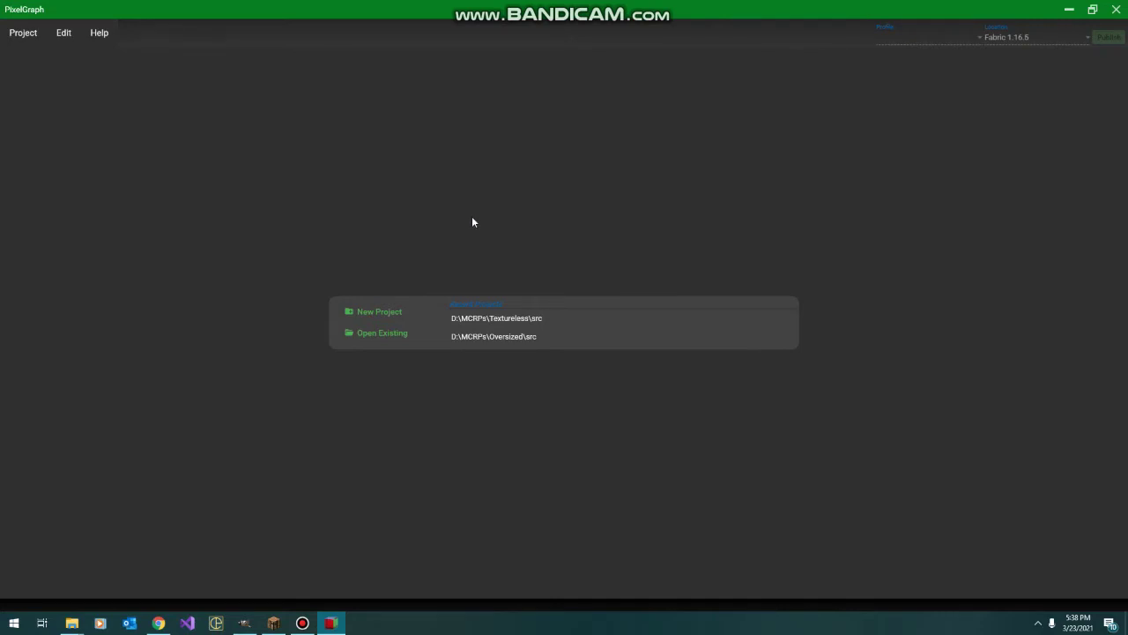
# Start a new project and replace the old SampleRP folder under D:\MCRPs with a fresh, empty one
pyautogui.click(377, 320)
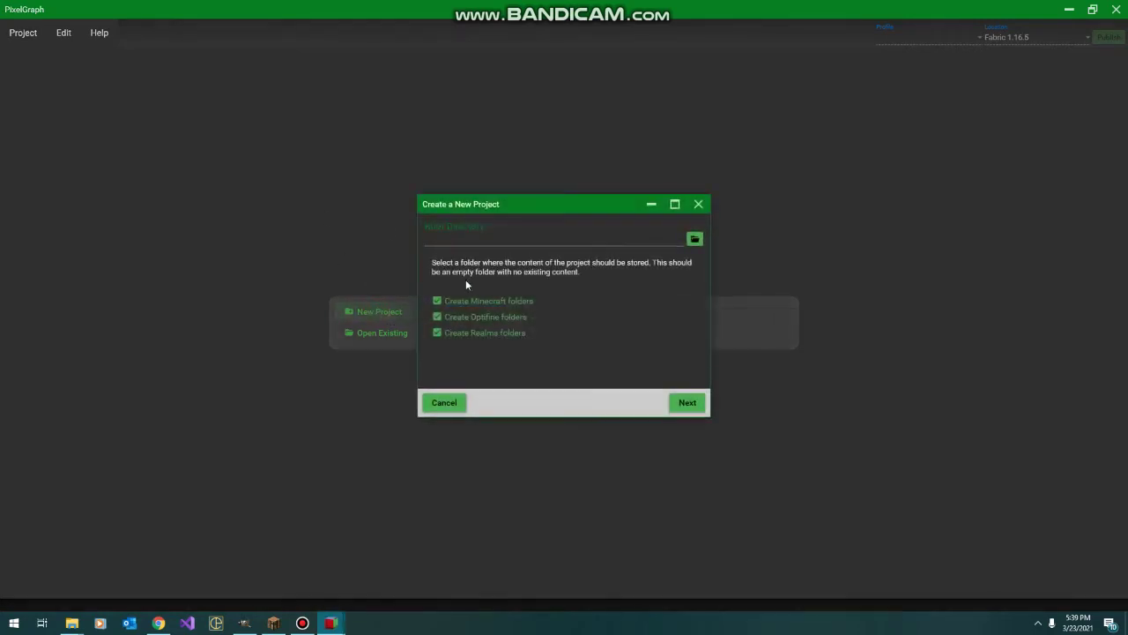
pyautogui.click(615, 239)
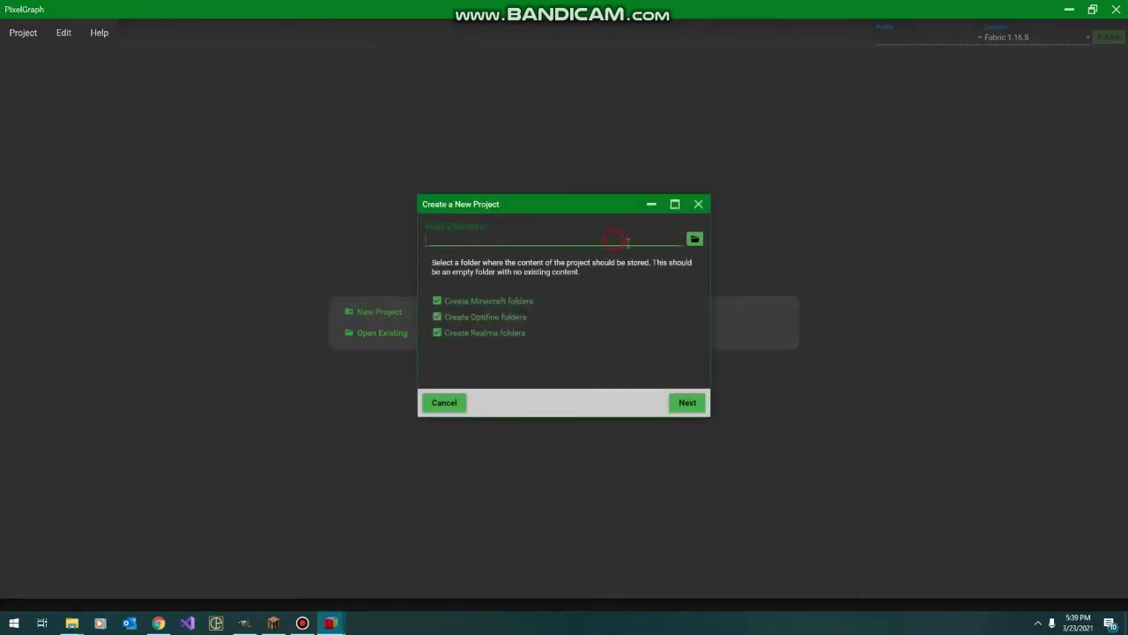
pyautogui.click(695, 242)
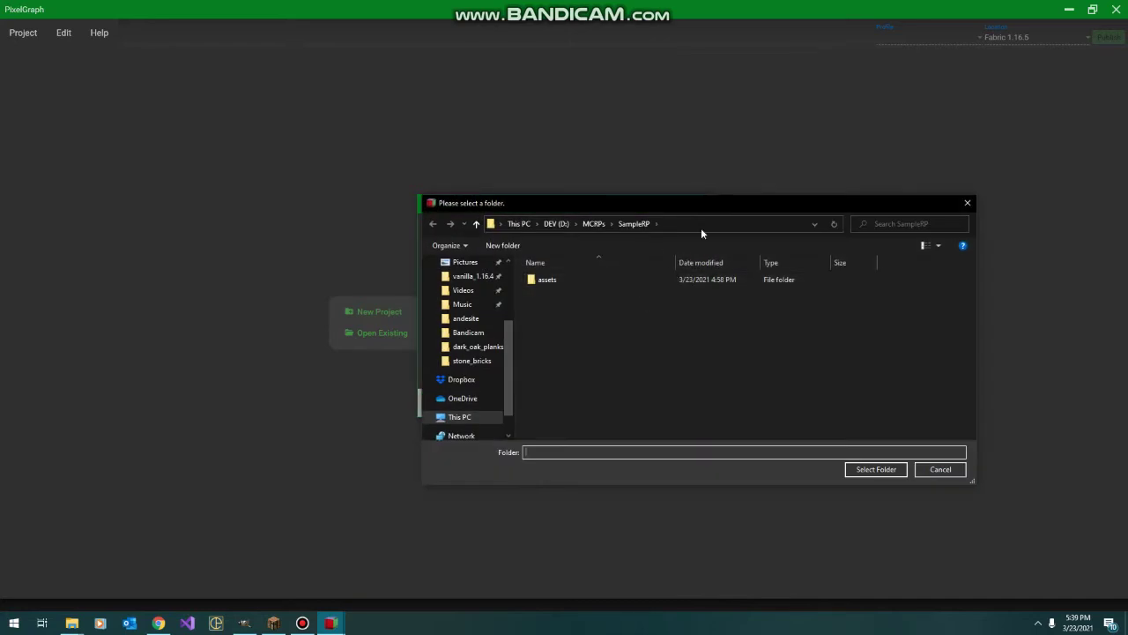
pyautogui.click(593, 223)
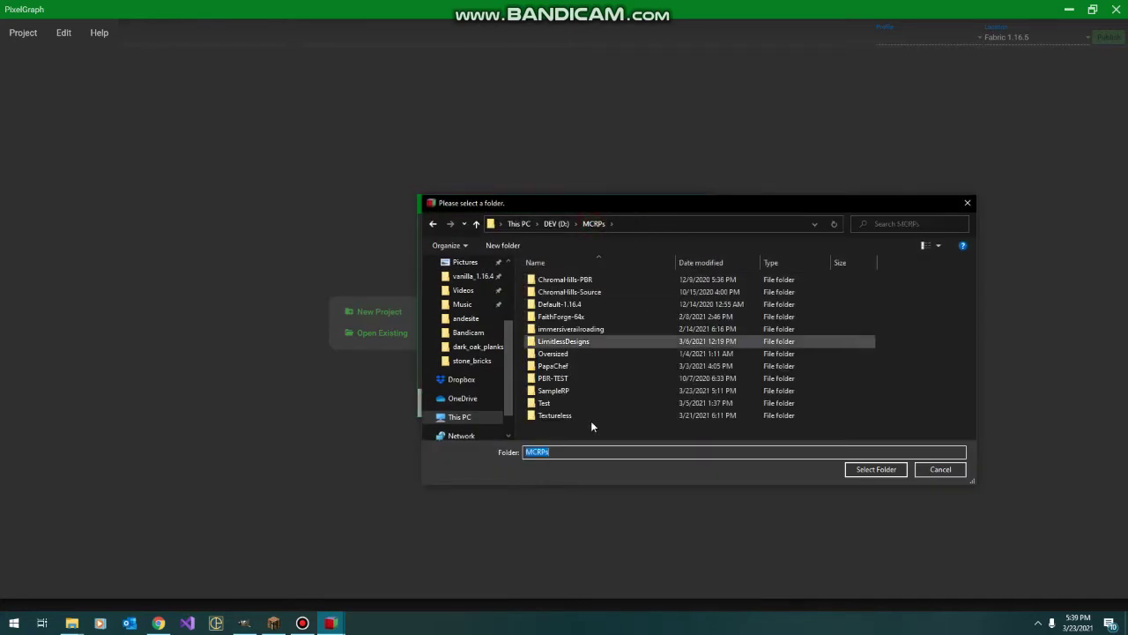
pyautogui.click(572, 394)
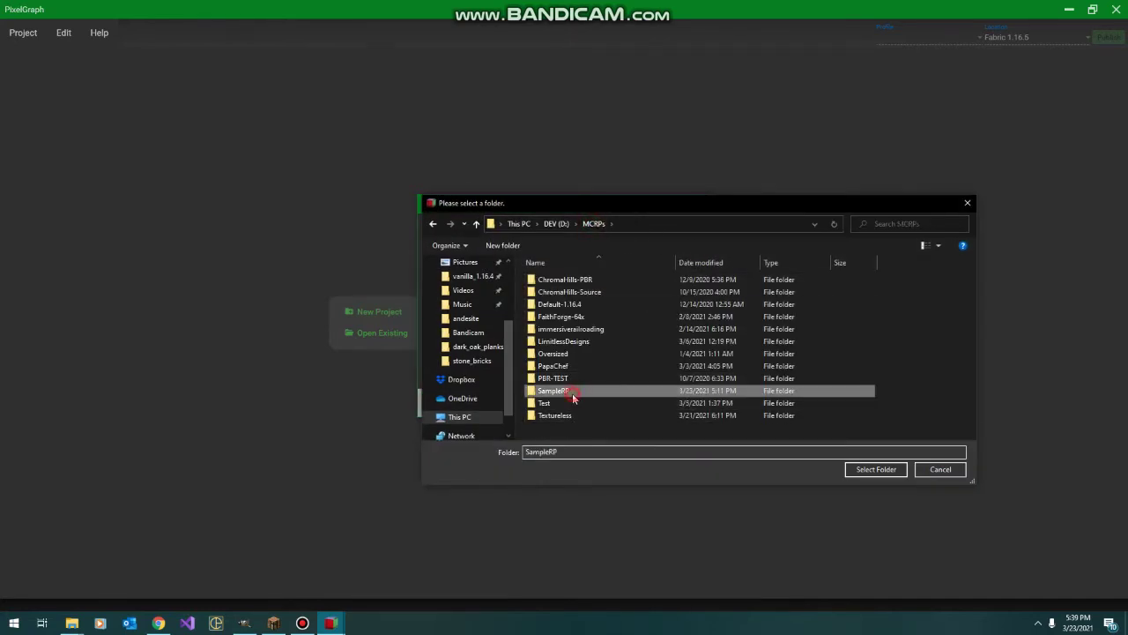
pyautogui.press('Return')
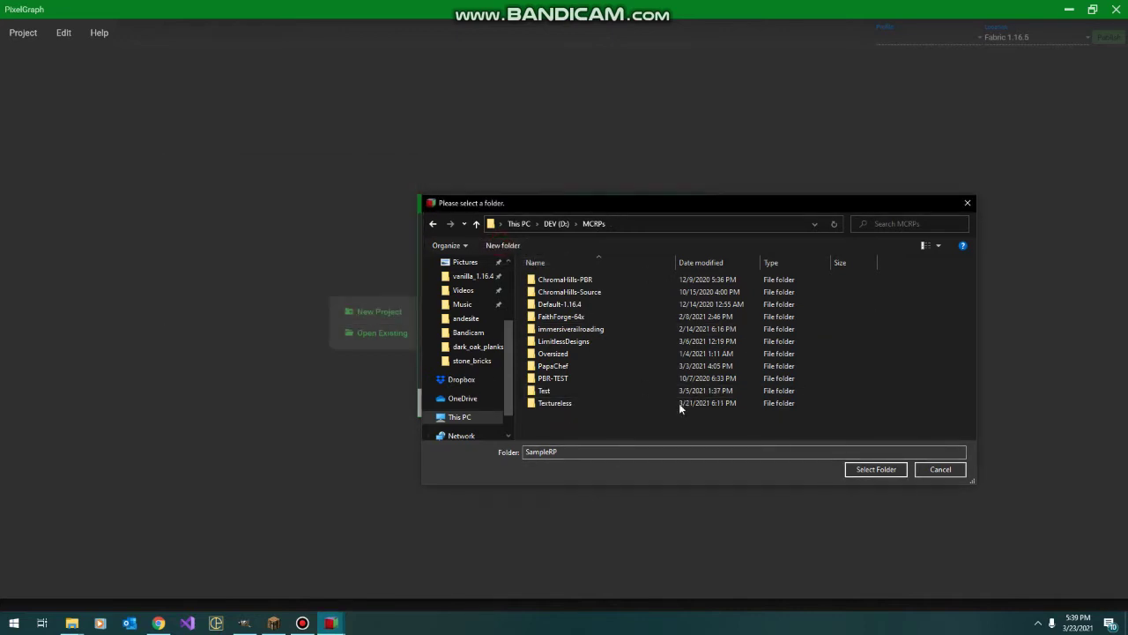
pyautogui.click(502, 245)
pyautogui.write('SampleRP')
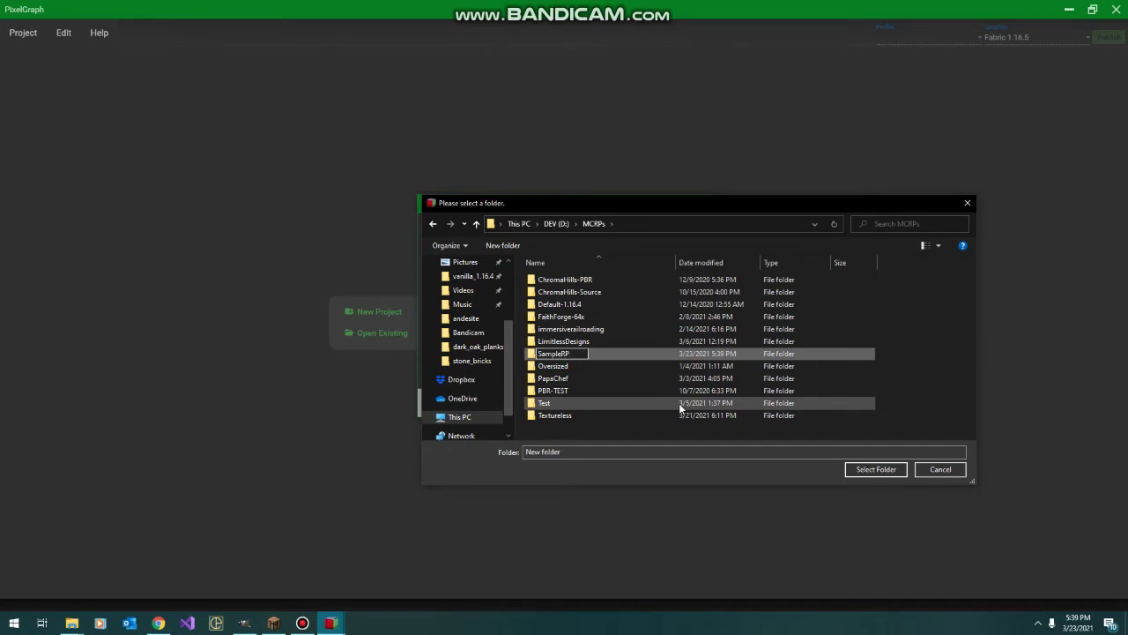
pyautogui.press('Return')
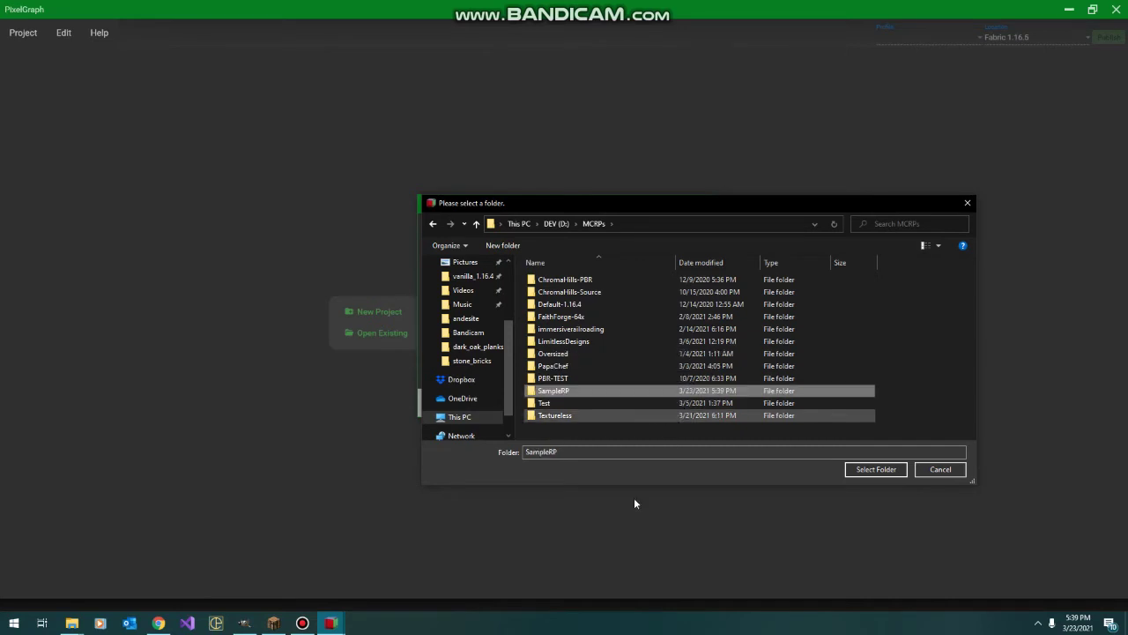
# Use SampleRP as the project folder without Realms folders, keeping Raw encoding
pyautogui.click(884, 470)
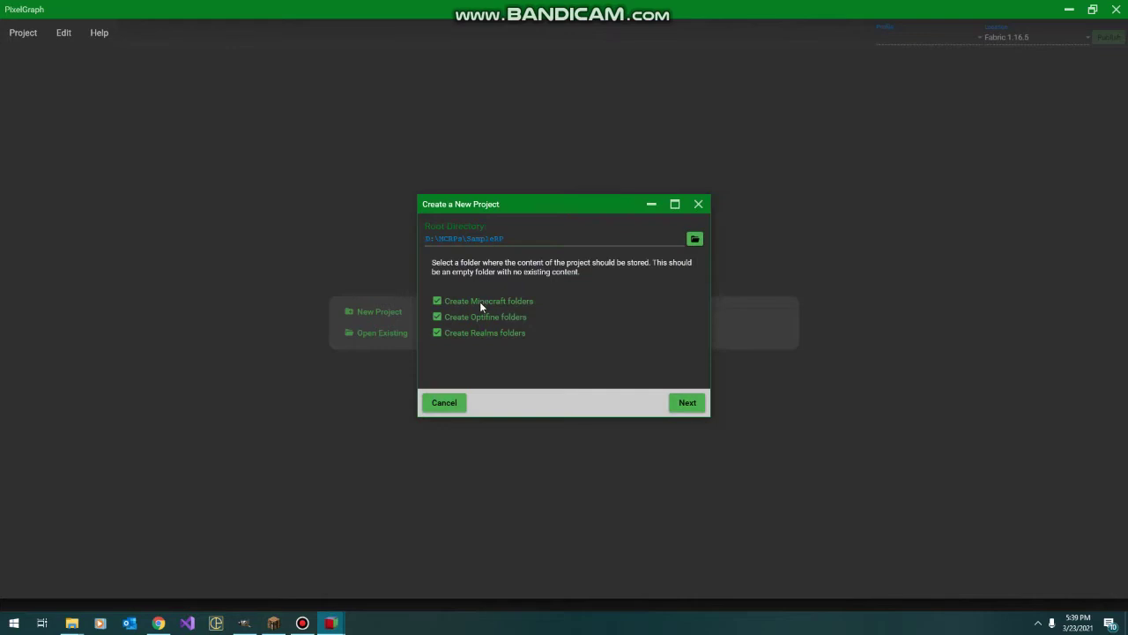
pyautogui.click(476, 334)
pyautogui.click(682, 404)
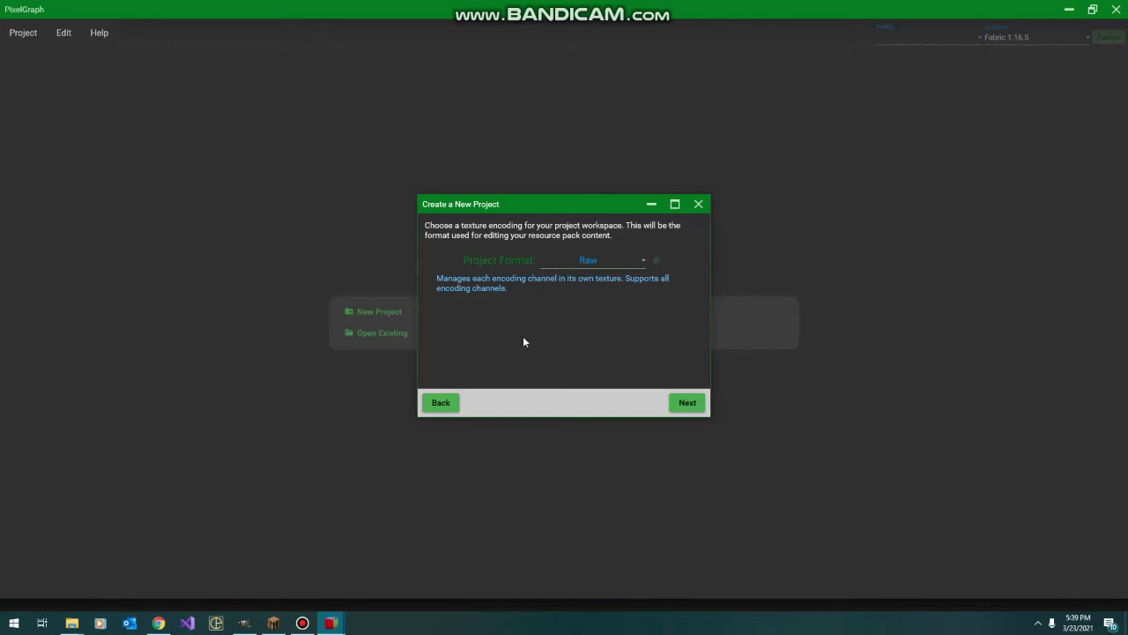
pyautogui.click(685, 404)
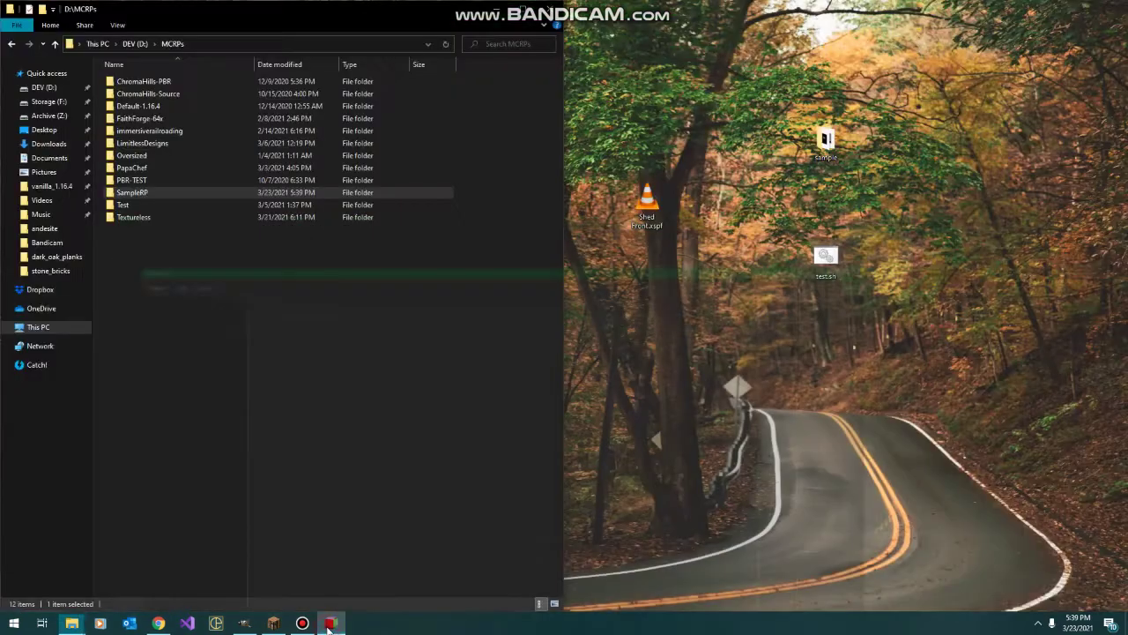
# Navigate Explorer into SampleRP\assets\minecraft\textures\block
pyautogui.doubleClick(154, 192)
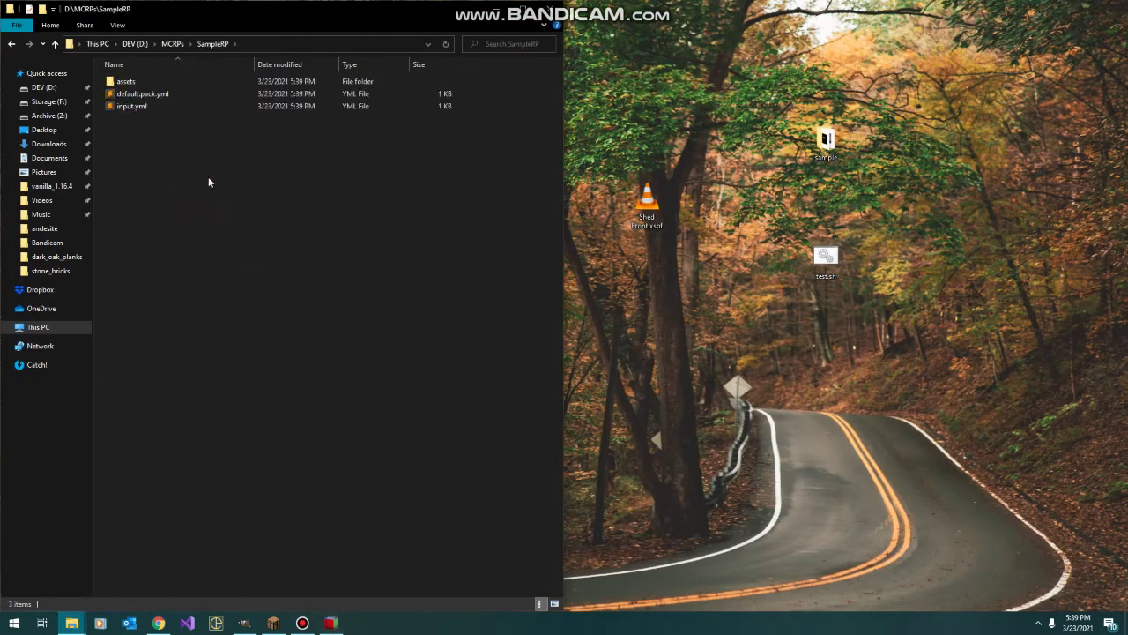
pyautogui.click(137, 93)
pyautogui.doubleClick(131, 81)
pyautogui.doubleClick(134, 81)
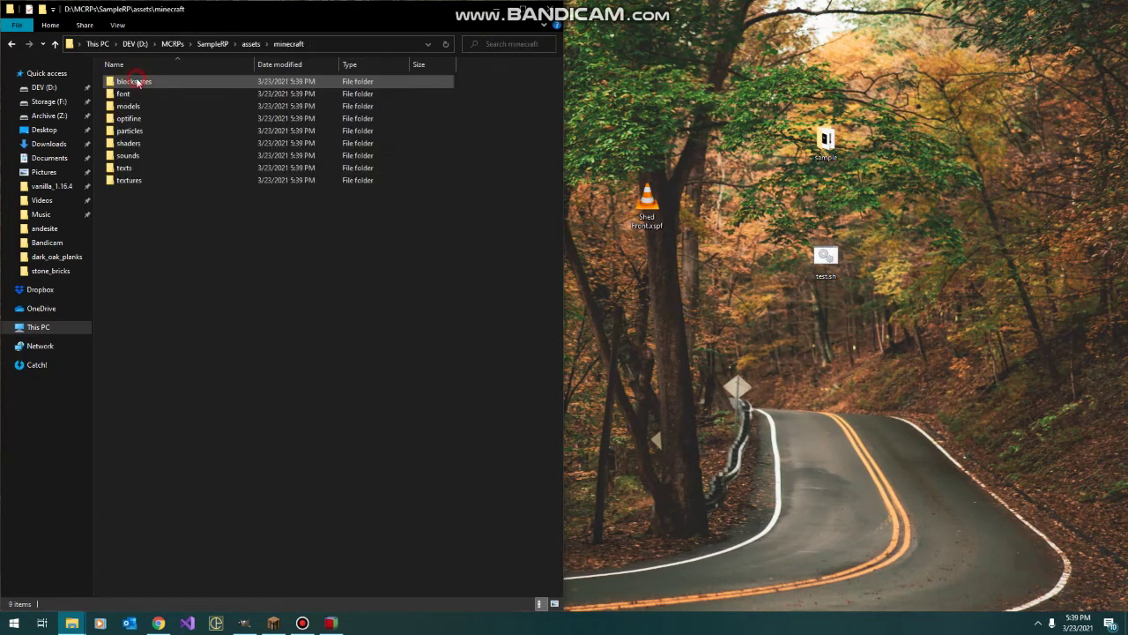
pyautogui.doubleClick(141, 180)
pyautogui.click(143, 83)
pyautogui.doubleClick(144, 82)
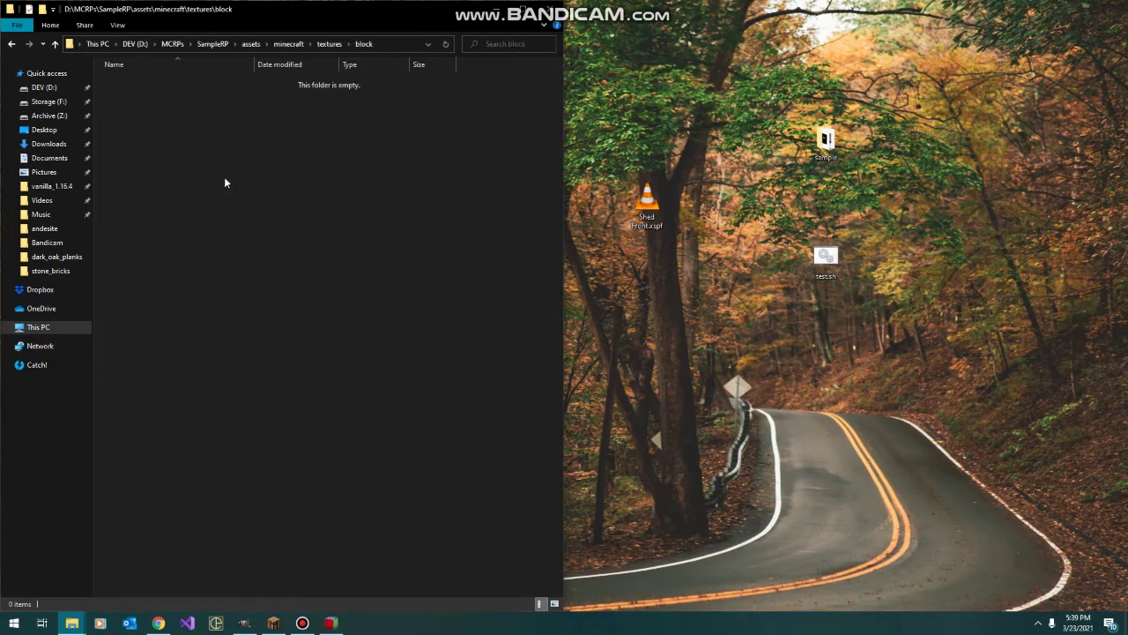
pyautogui.click(72, 623)
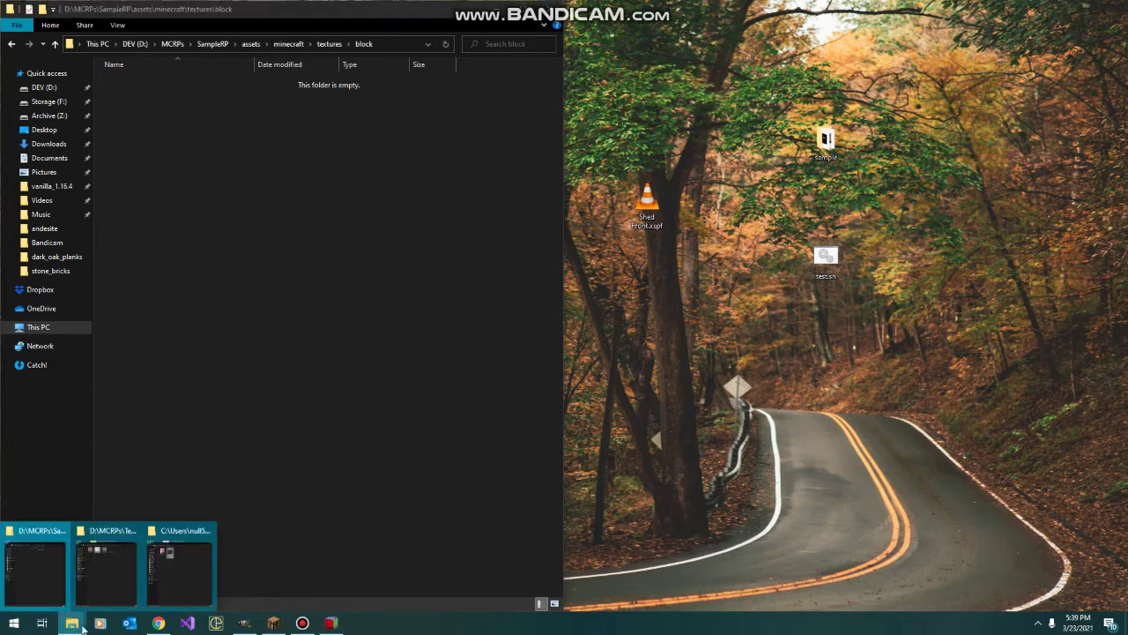
# Move albedo.png from Test bricks into the block folder and switch to Large icons view
pyautogui.click(119, 584)
pyautogui.click(714, 171)
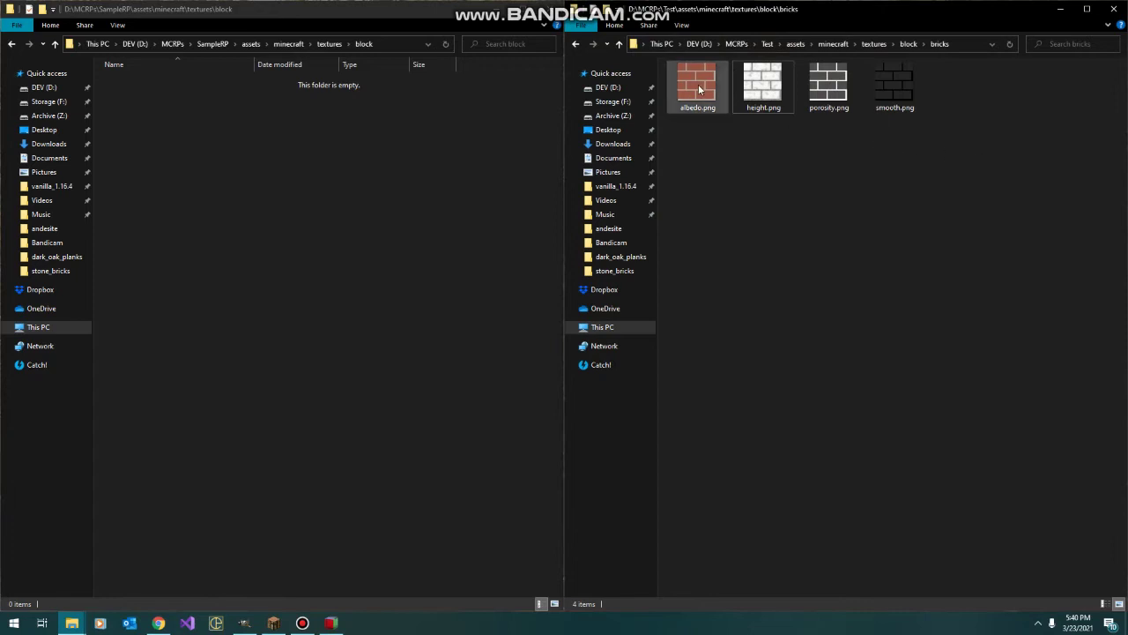
pyautogui.moveTo(697, 86); pyautogui.dragTo(236, 227)
pyautogui.rightClick(177, 134)
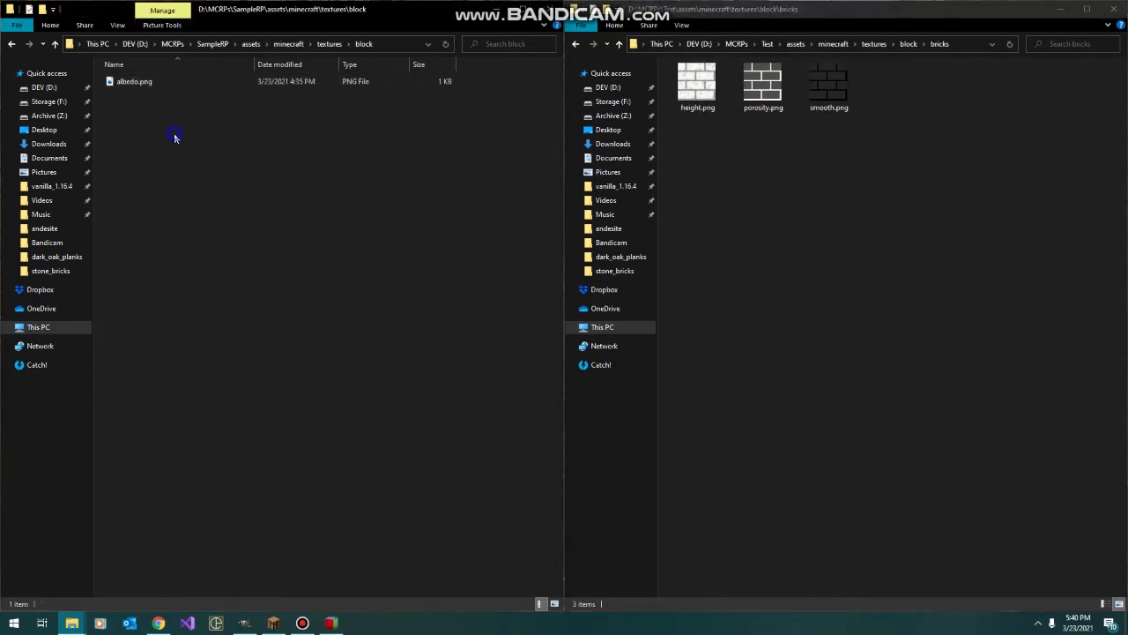
pyautogui.moveTo(252, 144)
pyautogui.click(350, 159)
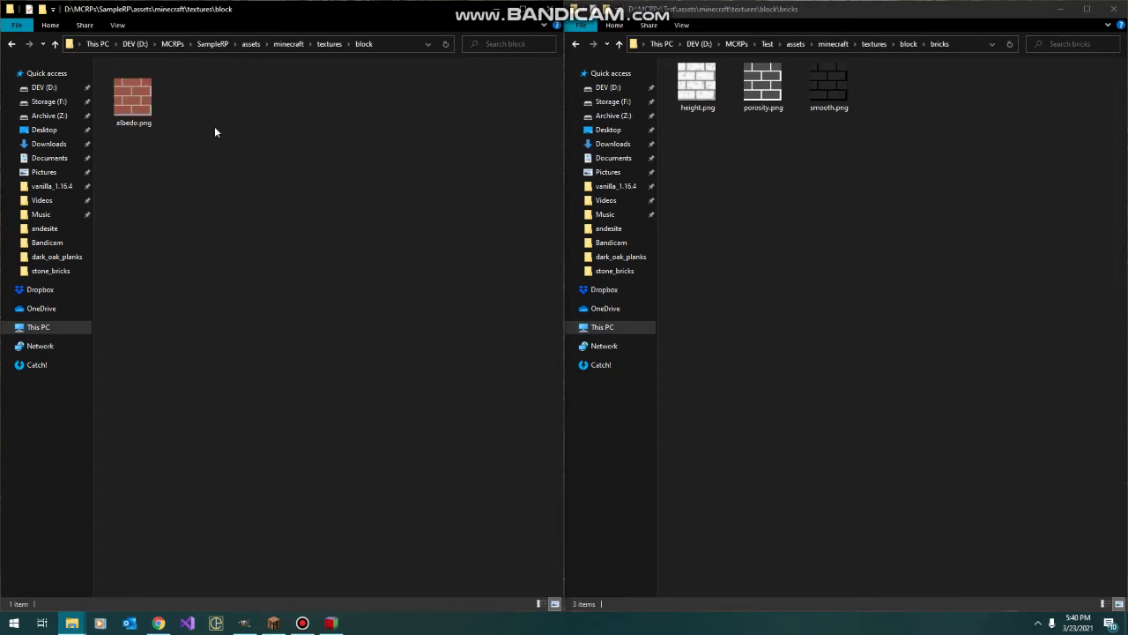
# Preview the albedo.png brick texture in Photos, then close it
pyautogui.click(146, 111)
pyautogui.doubleClick(146, 111)
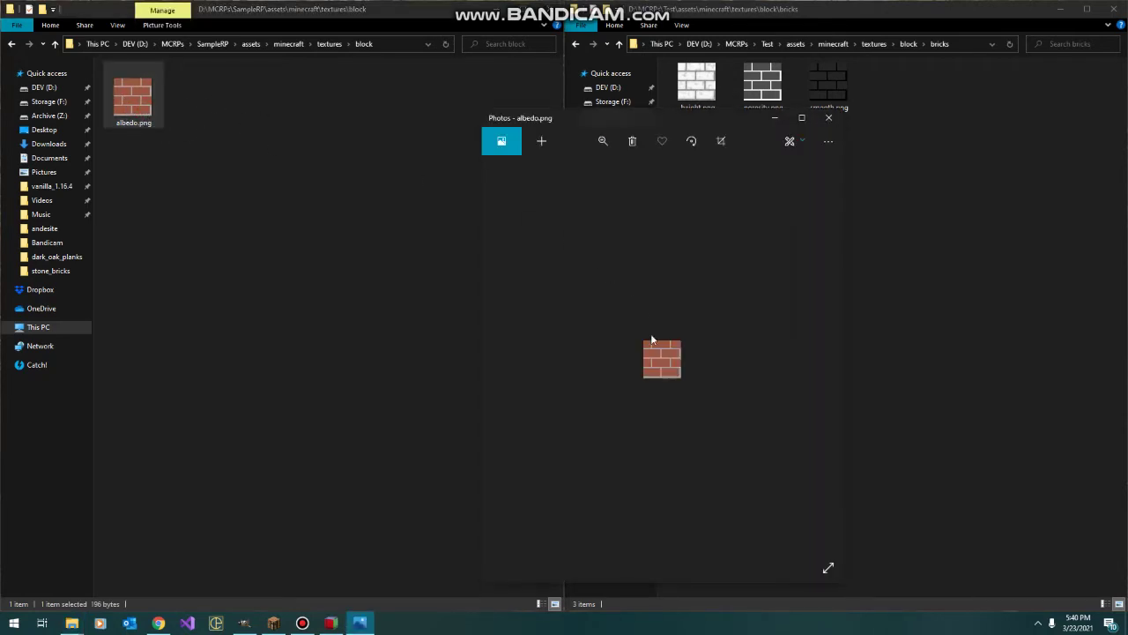
pyautogui.scroll(3, 650, 361)
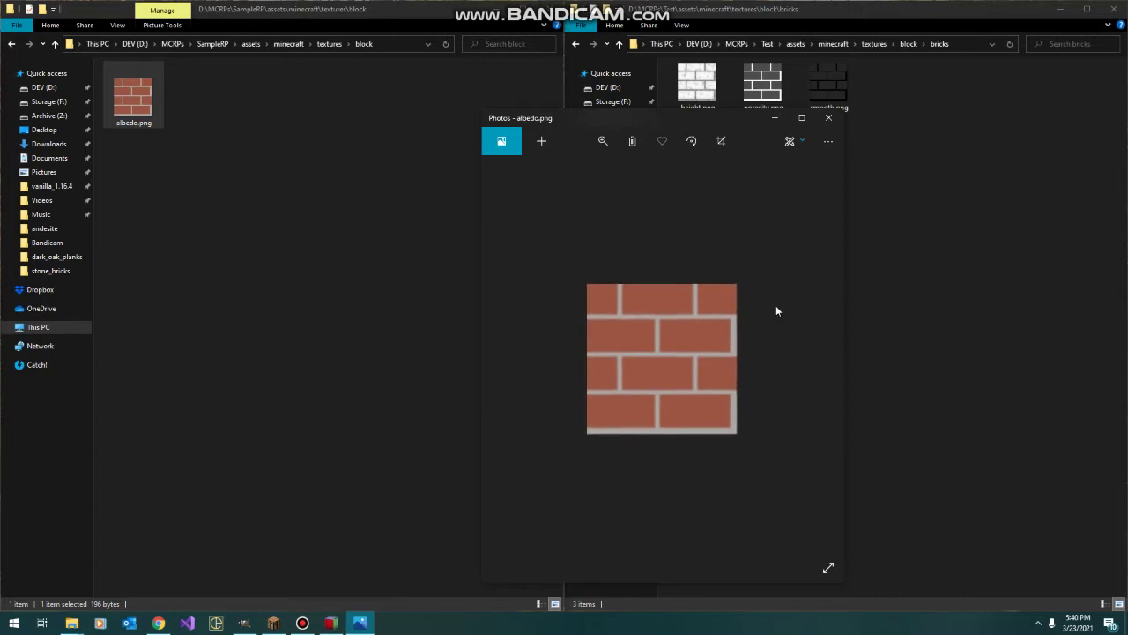
pyautogui.click(829, 118)
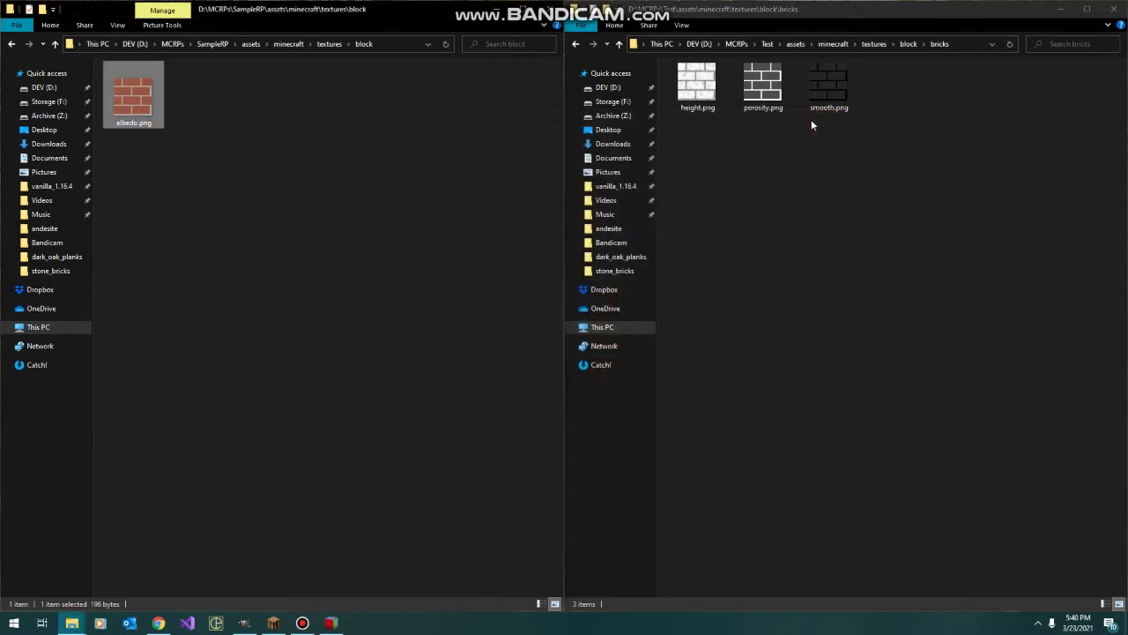
# Move height.png into the block folder and preview it
pyautogui.moveTo(698, 88); pyautogui.dragTo(241, 156)
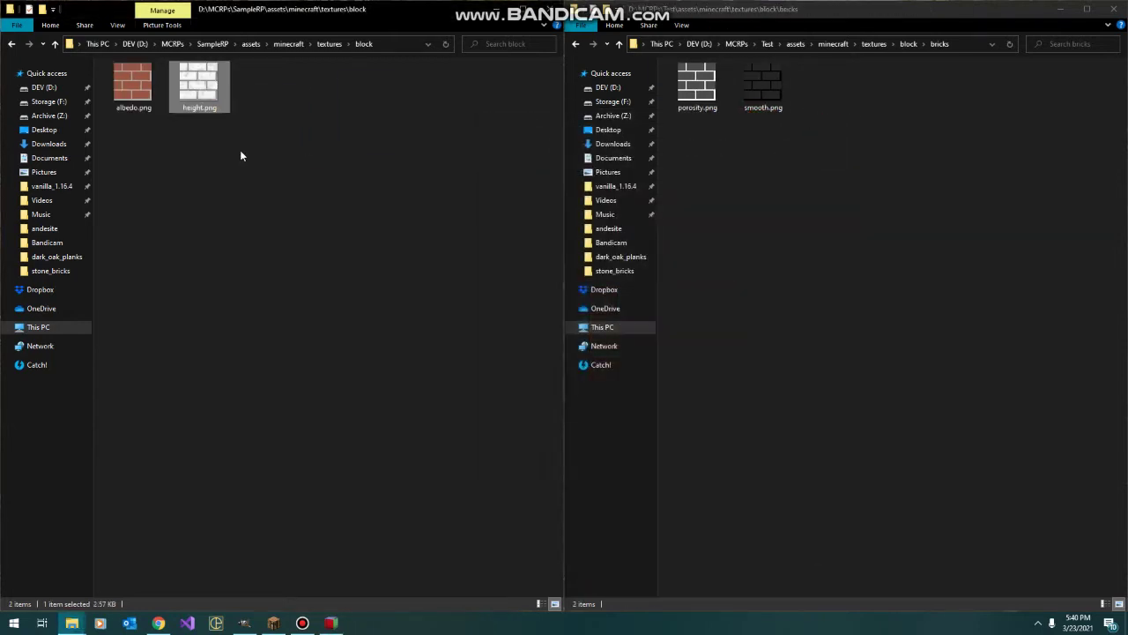
pyautogui.doubleClick(201, 88)
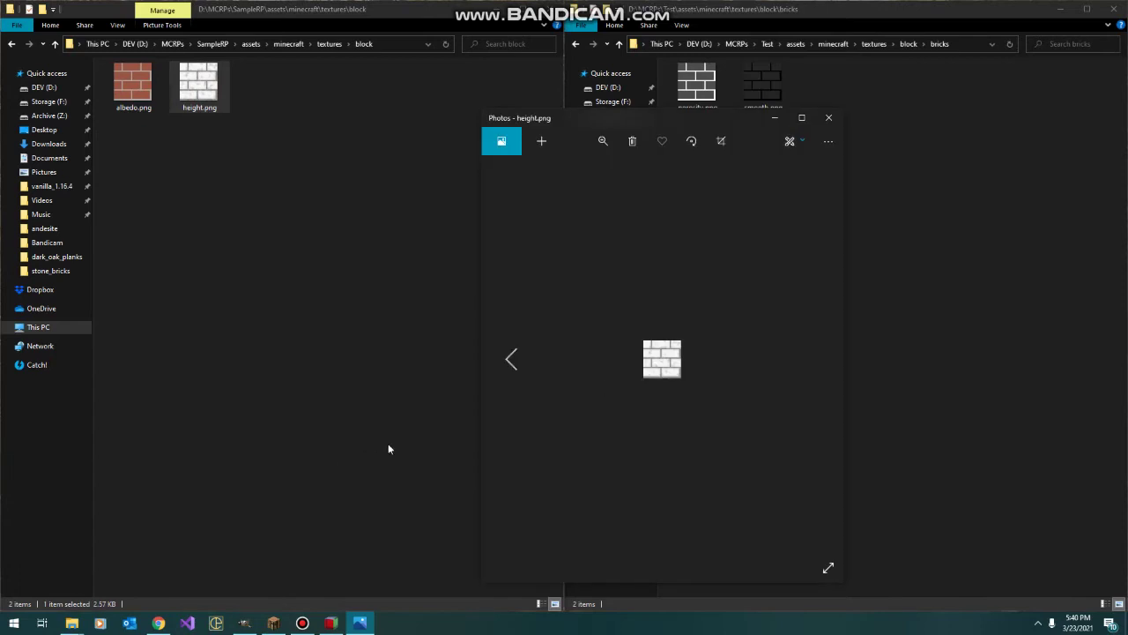
pyautogui.moveTo(478, 370); pyautogui.dragTo(327, 371)
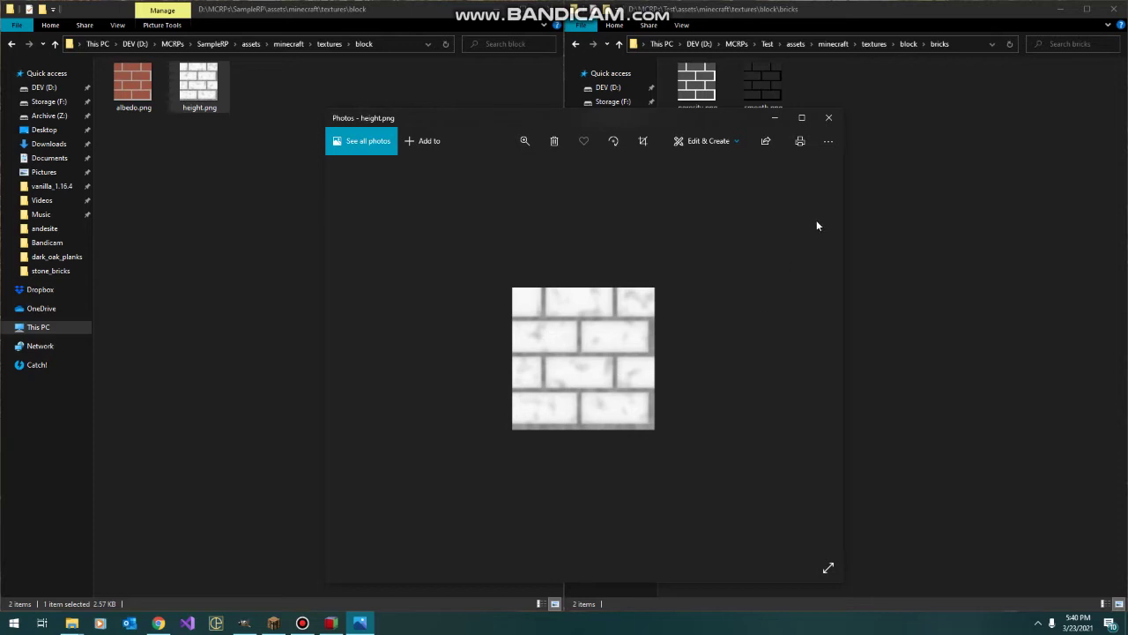
pyautogui.click(835, 122)
# Move porosity.png and smooth.png into the block folder
pyautogui.click(703, 94)
pyautogui.moveTo(703, 95); pyautogui.dragTo(321, 161)
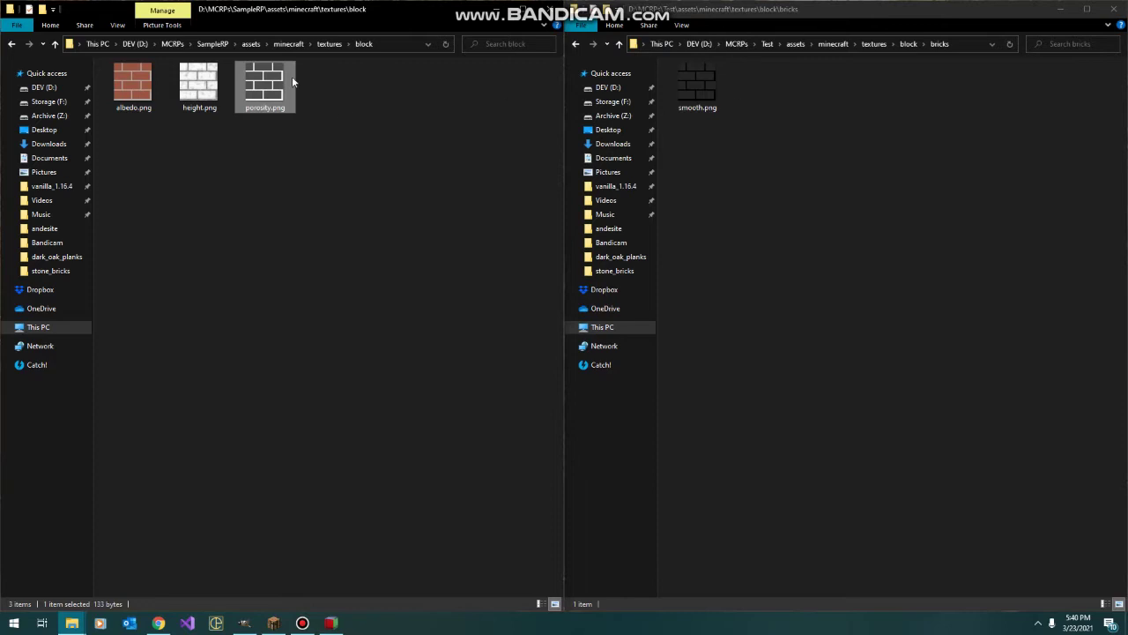
pyautogui.click(267, 141)
pyautogui.click(269, 93)
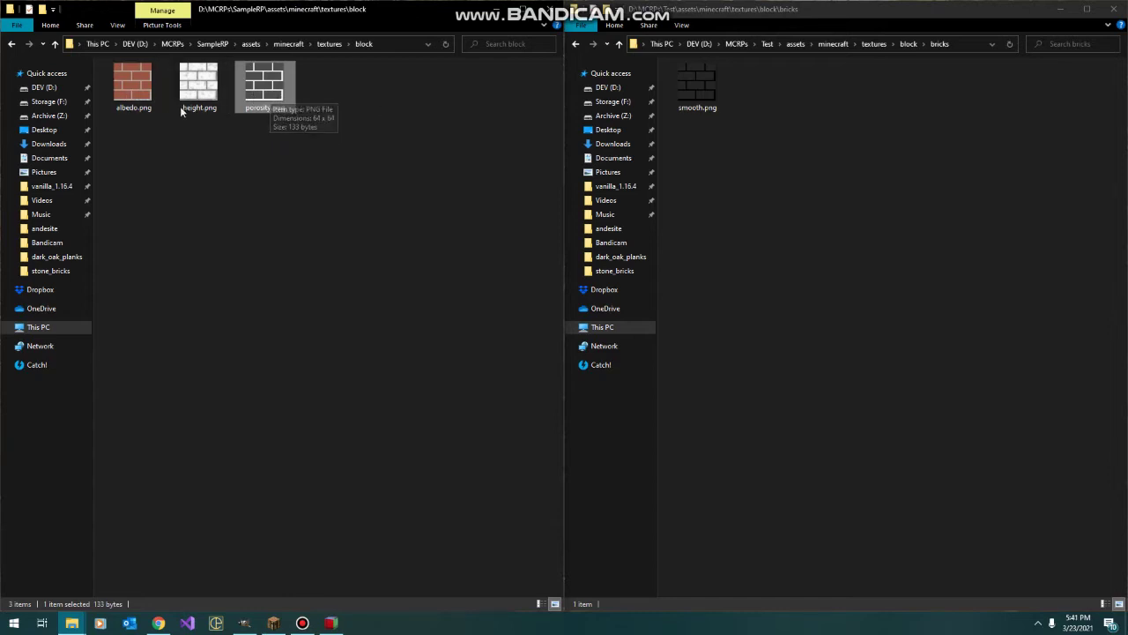
pyautogui.moveTo(698, 84); pyautogui.dragTo(400, 155)
pyautogui.click(425, 179)
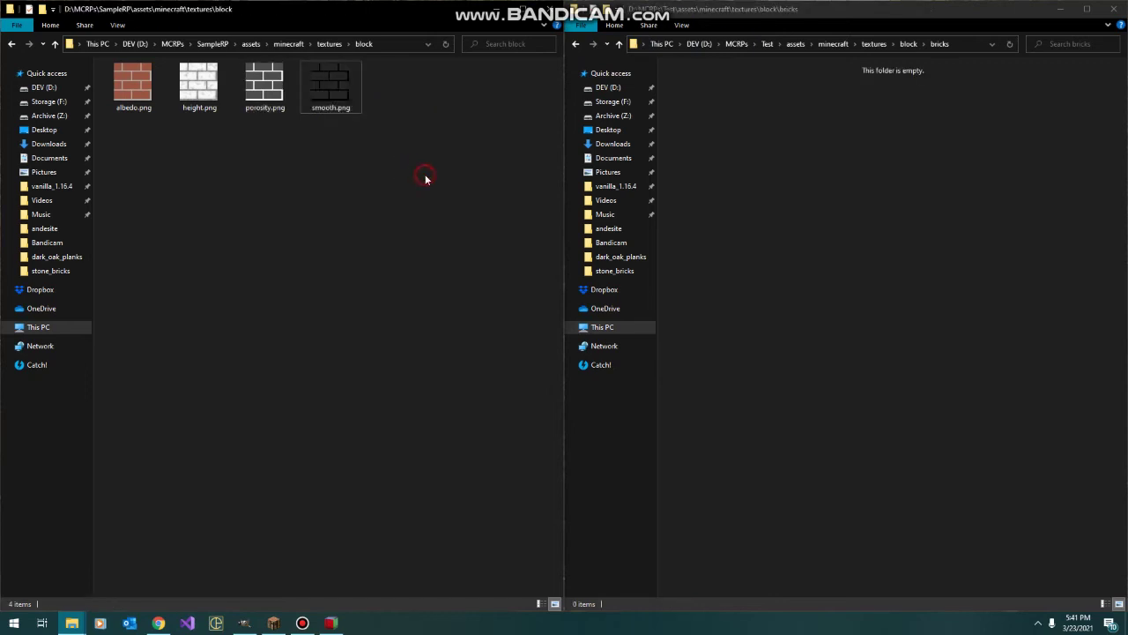
pyautogui.click(334, 103)
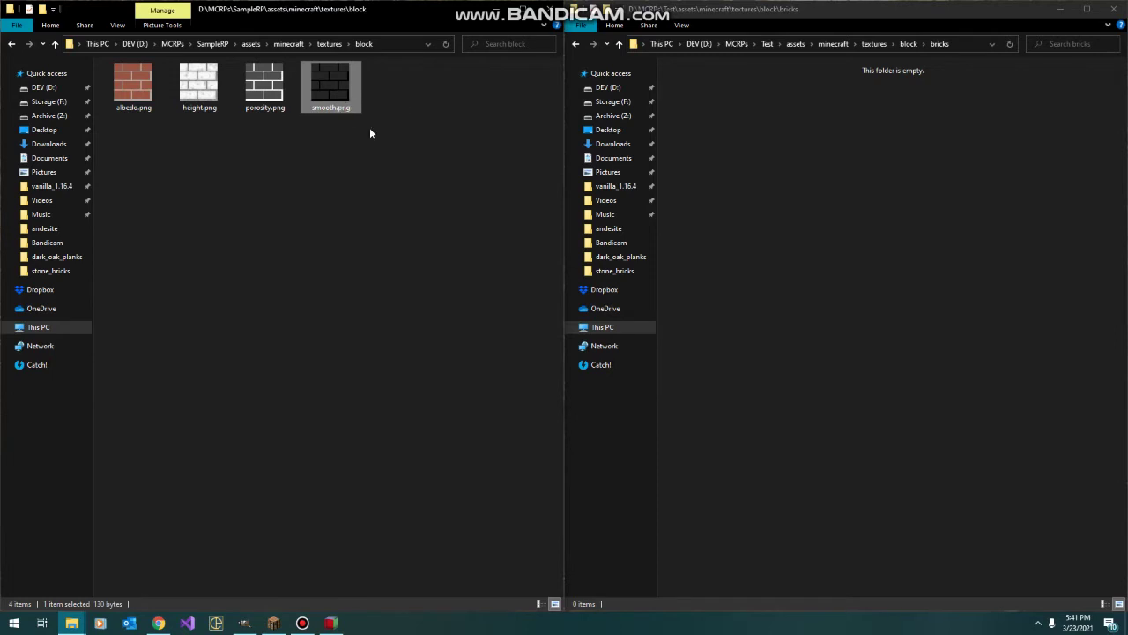
pyautogui.click(302, 188)
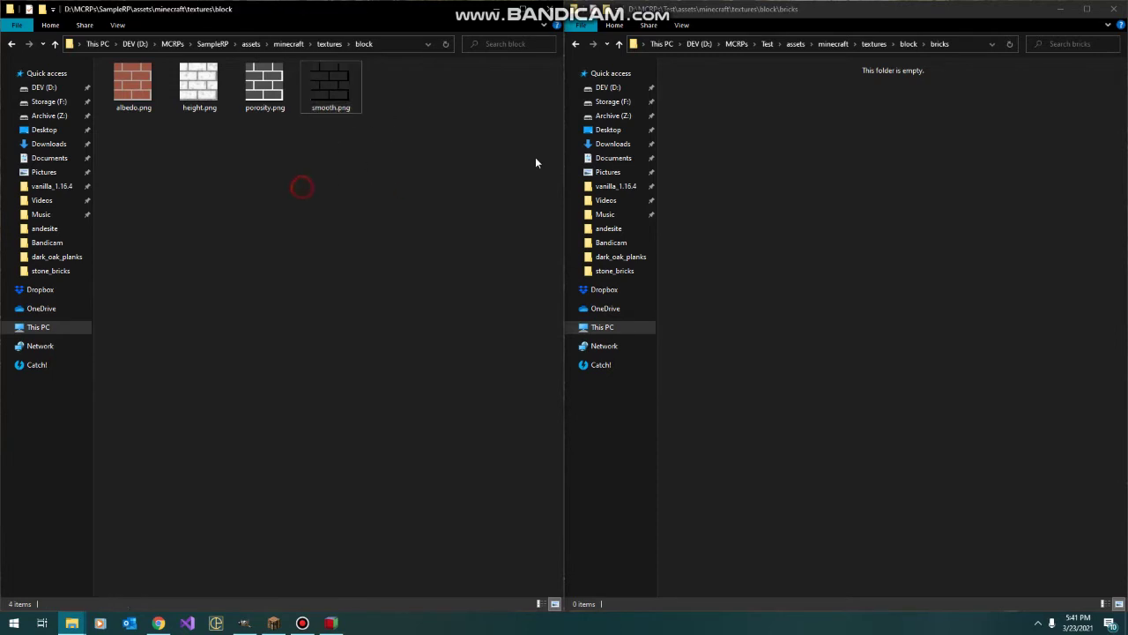
pyautogui.click(895, 183)
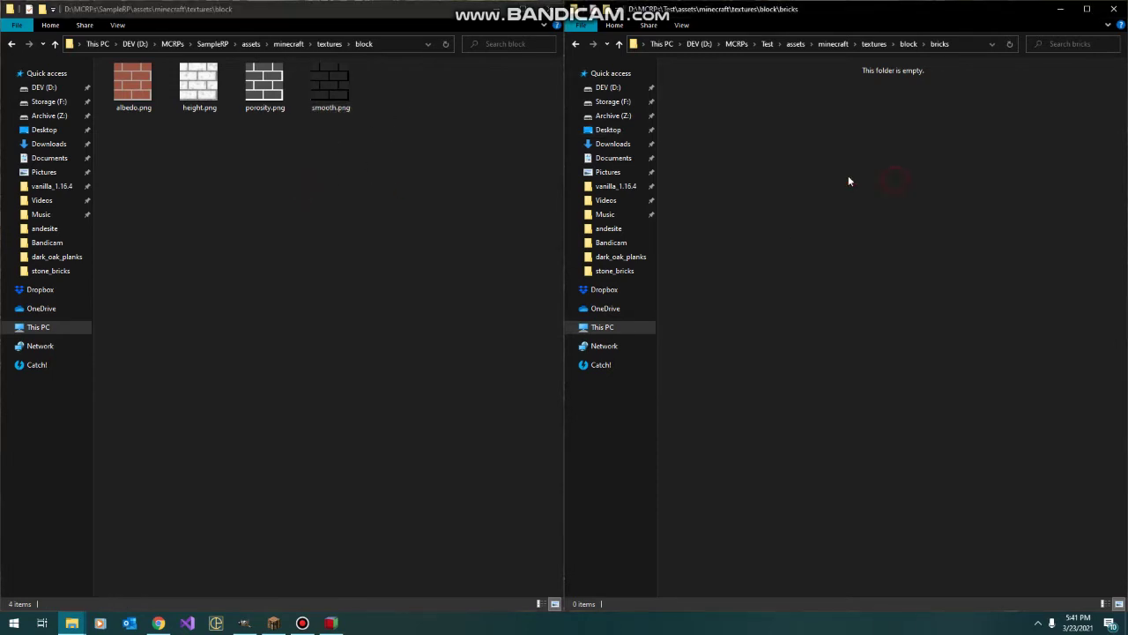
# Close the empty Test bricks window and create an empty pbr.yml file in block
pyautogui.click(1060, 9)
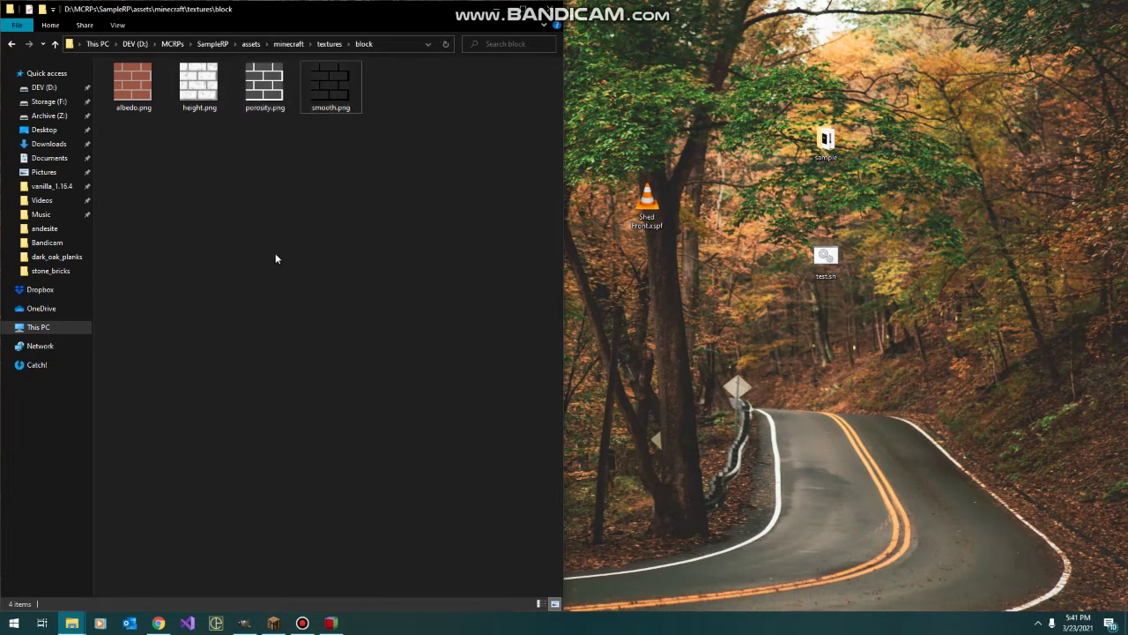
pyautogui.rightClick(325, 231)
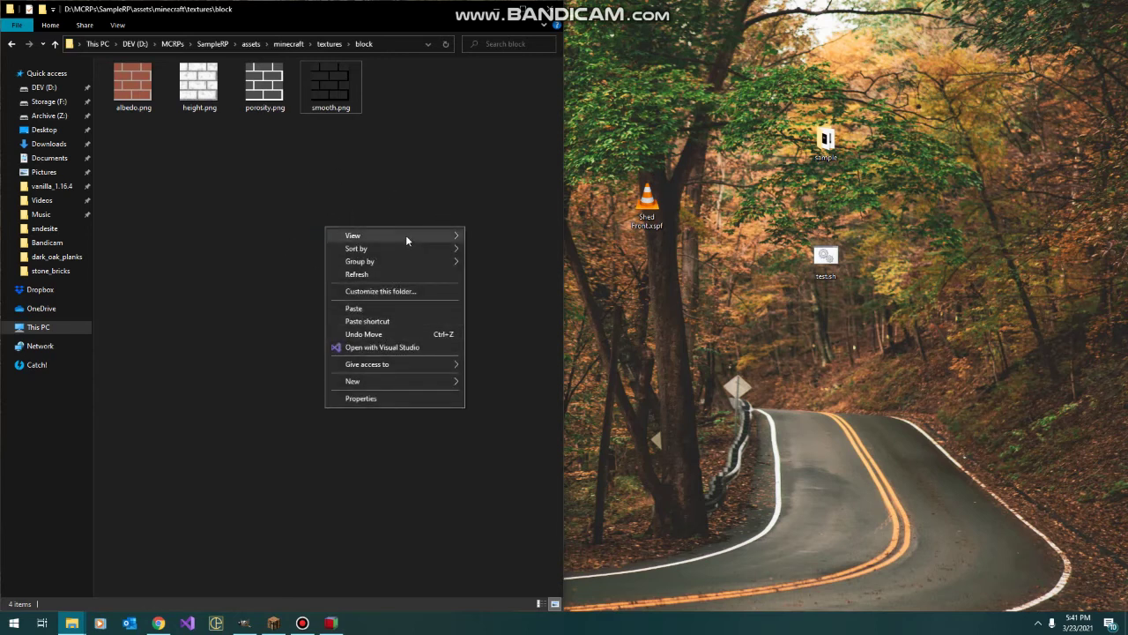
pyautogui.moveTo(405, 236)
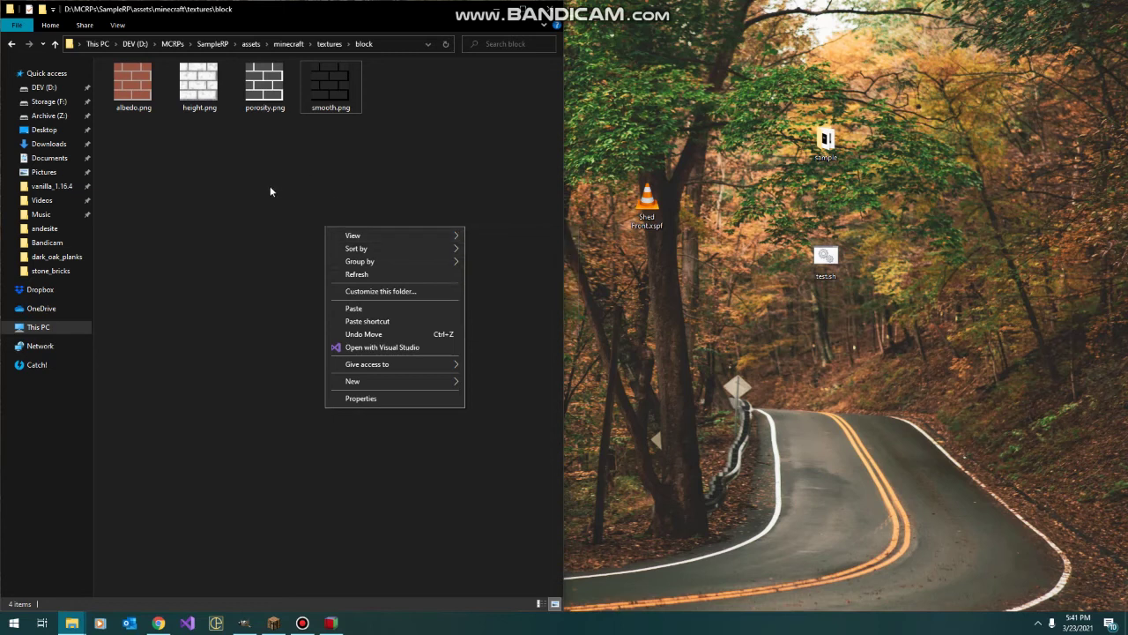
pyautogui.click(261, 226)
pyautogui.rightClick(289, 205)
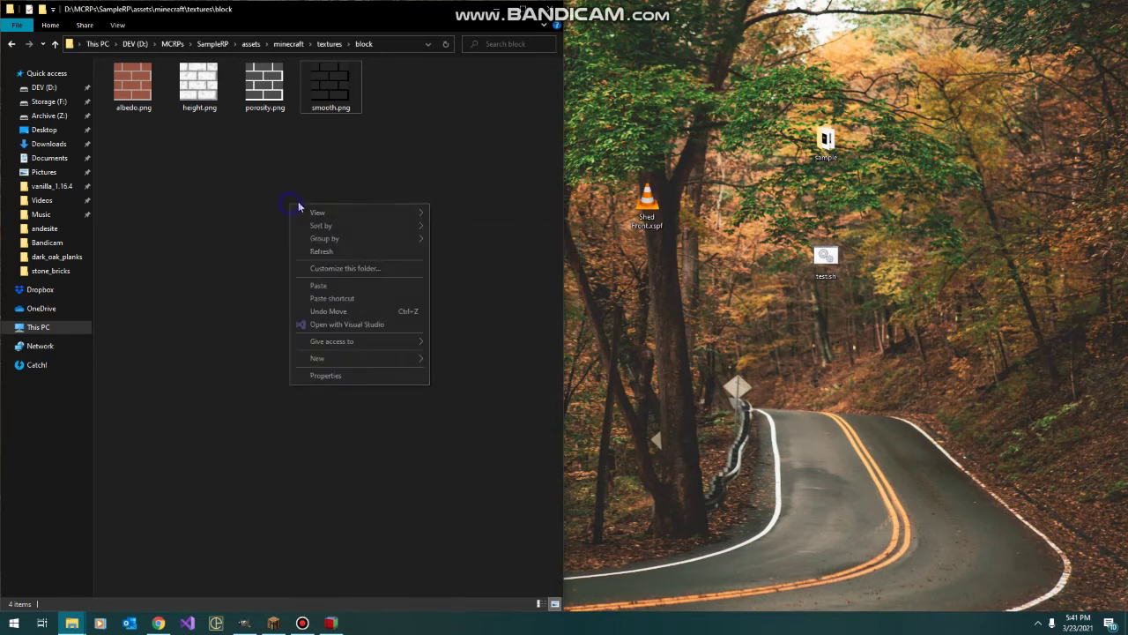
pyautogui.click(390, 363)
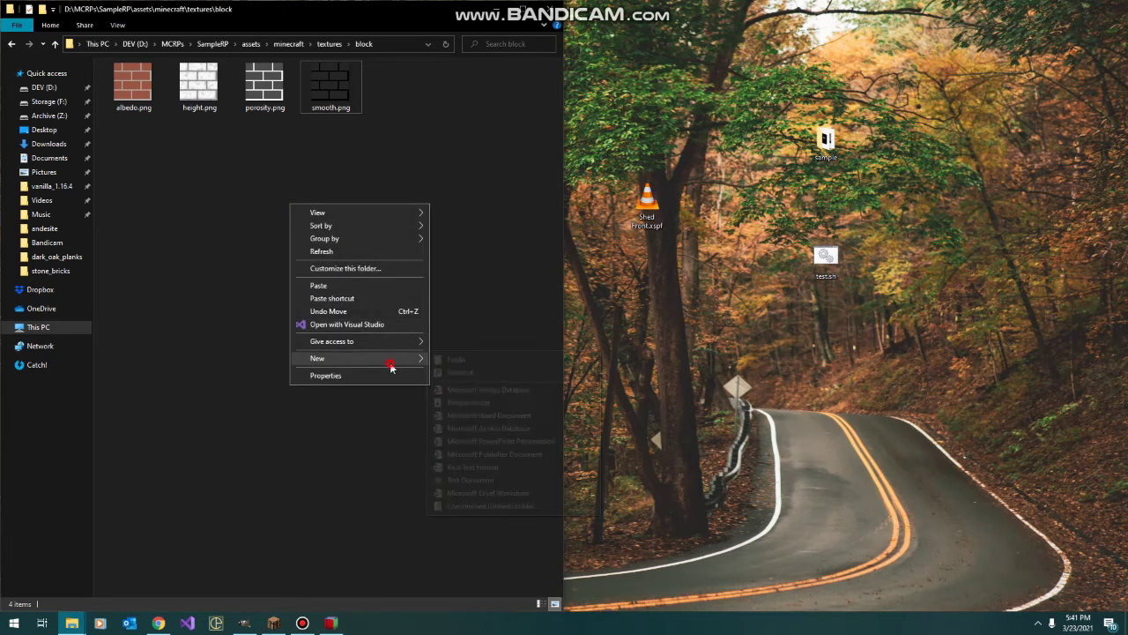
pyautogui.click(487, 480)
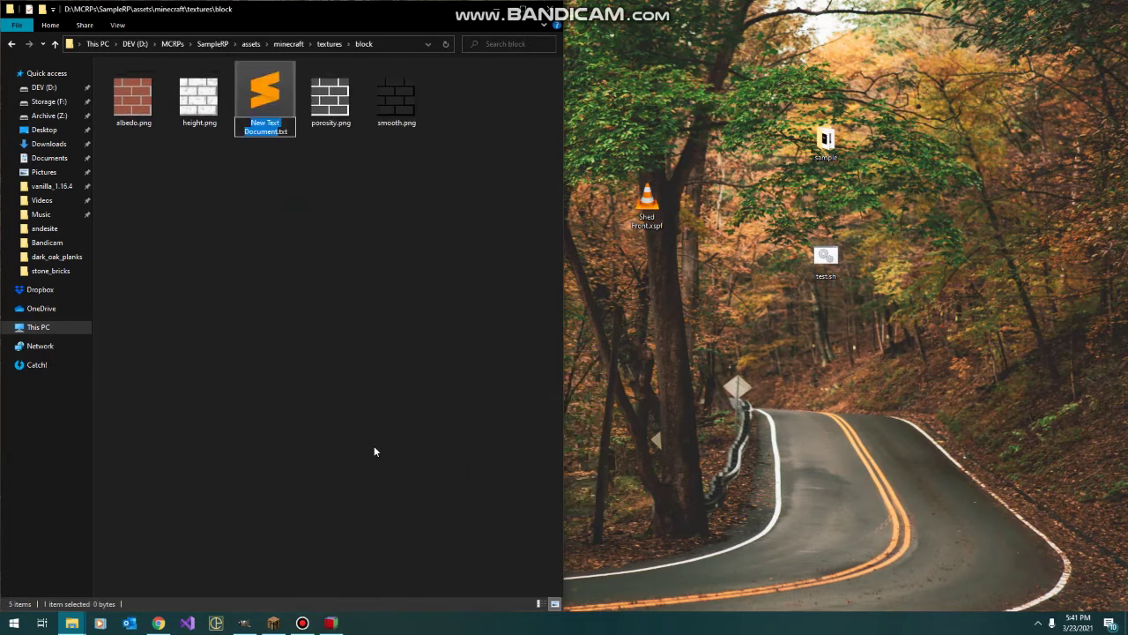
pyautogui.hotkey('ctrl', 'a')
pyautogui.write('pbr.yml')
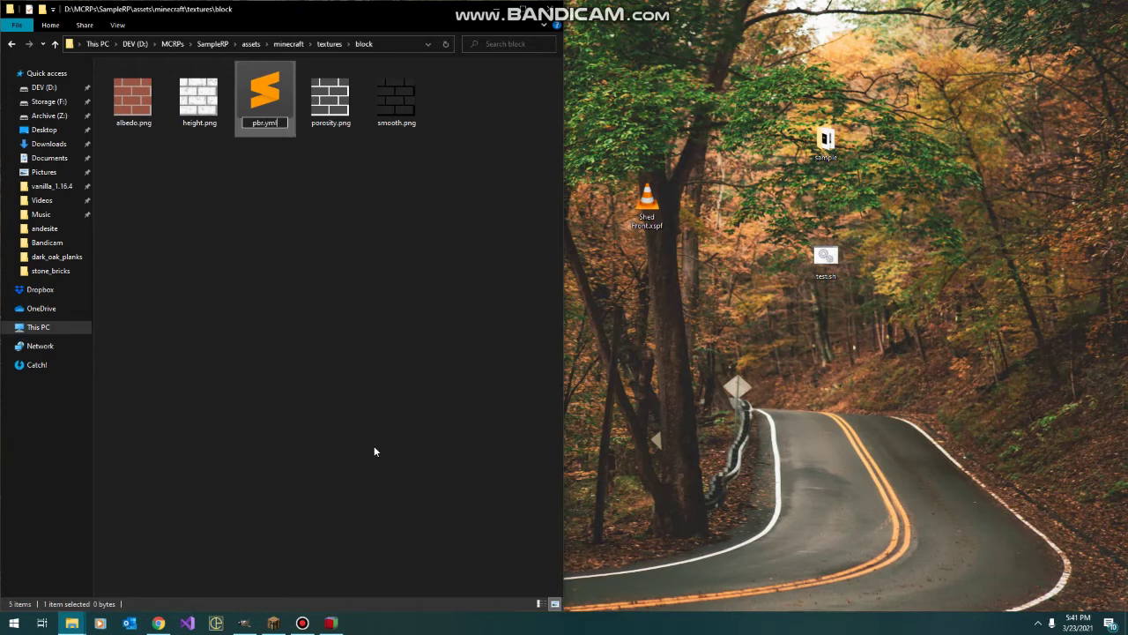
pyautogui.press('Return')
pyautogui.press('Return')
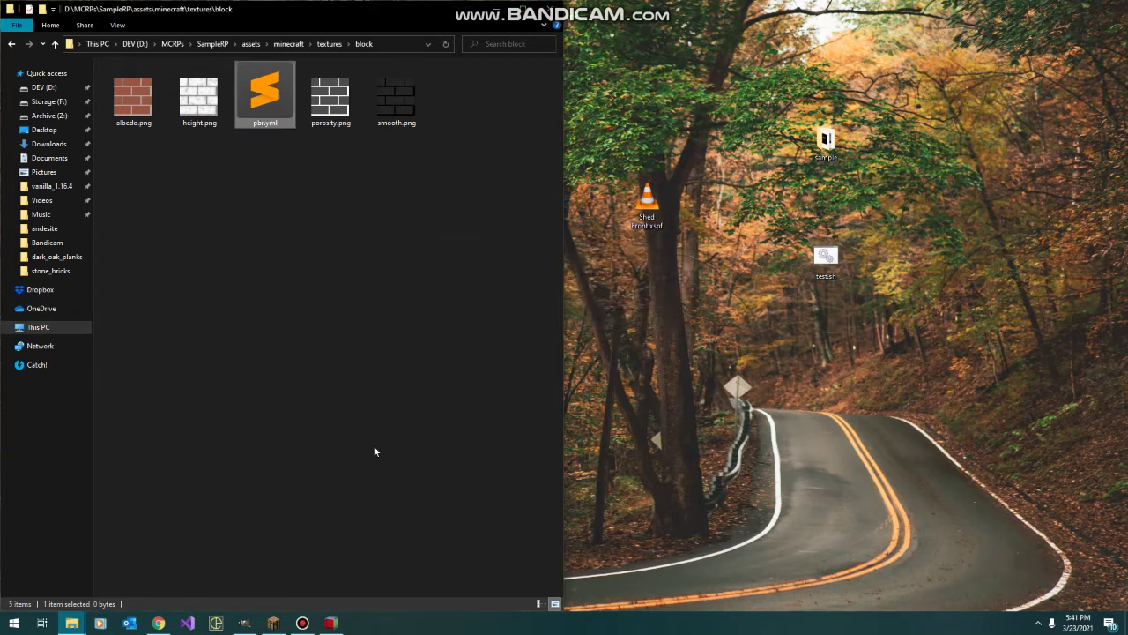
pyautogui.click(194, 179)
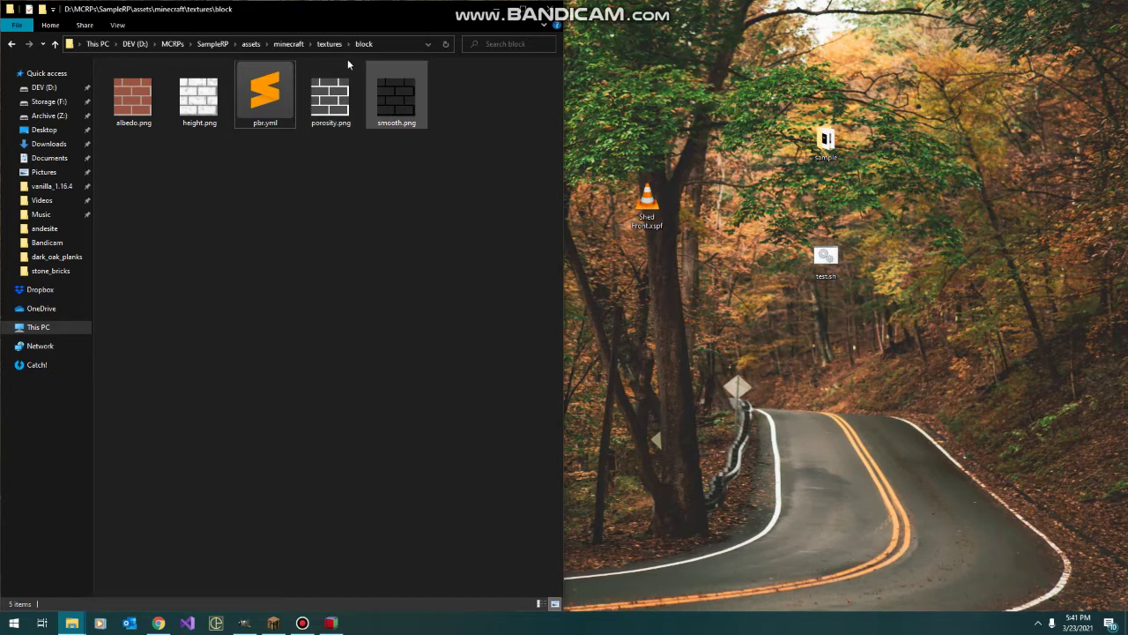
# Create a bricks folder and move the five material files into it
pyautogui.click(42, 8)
pyautogui.write('bricks')
pyautogui.press('Return')
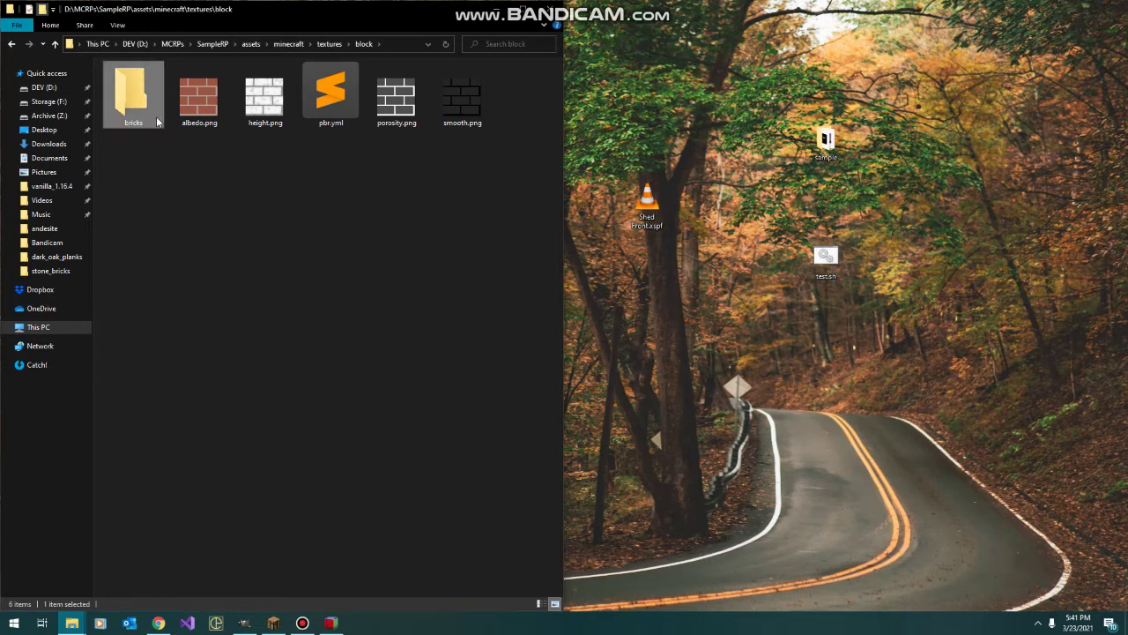
pyautogui.moveTo(501, 152); pyautogui.dragTo(129, 109)
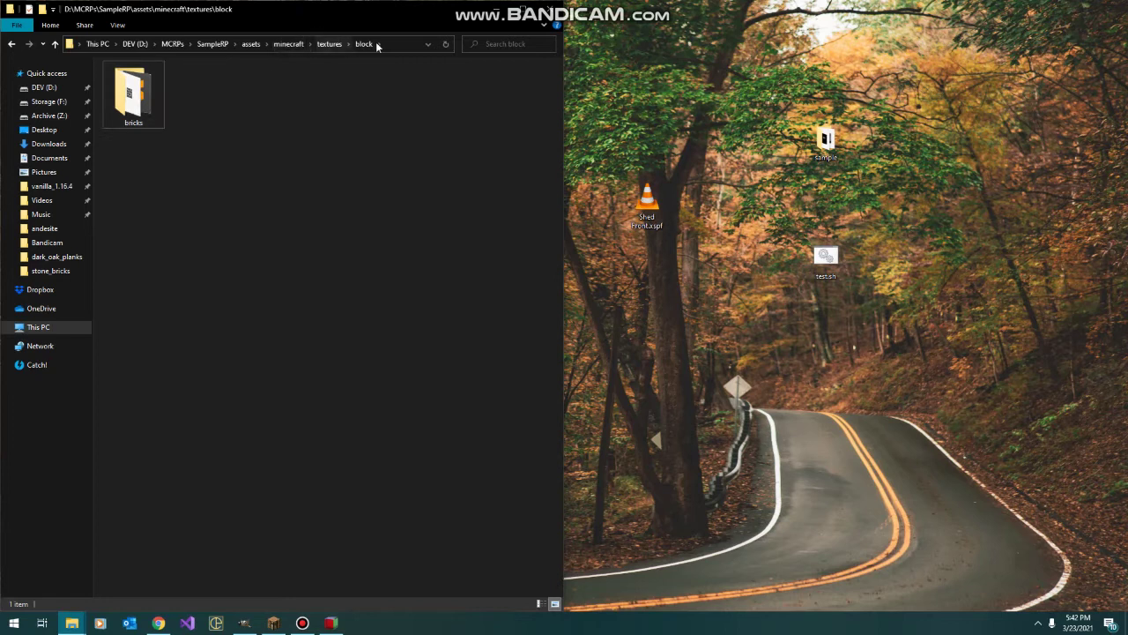
# Open pbr.yml from the bricks folder in Sublime Text, check it is empty, and close it
pyautogui.doubleClick(133, 101)
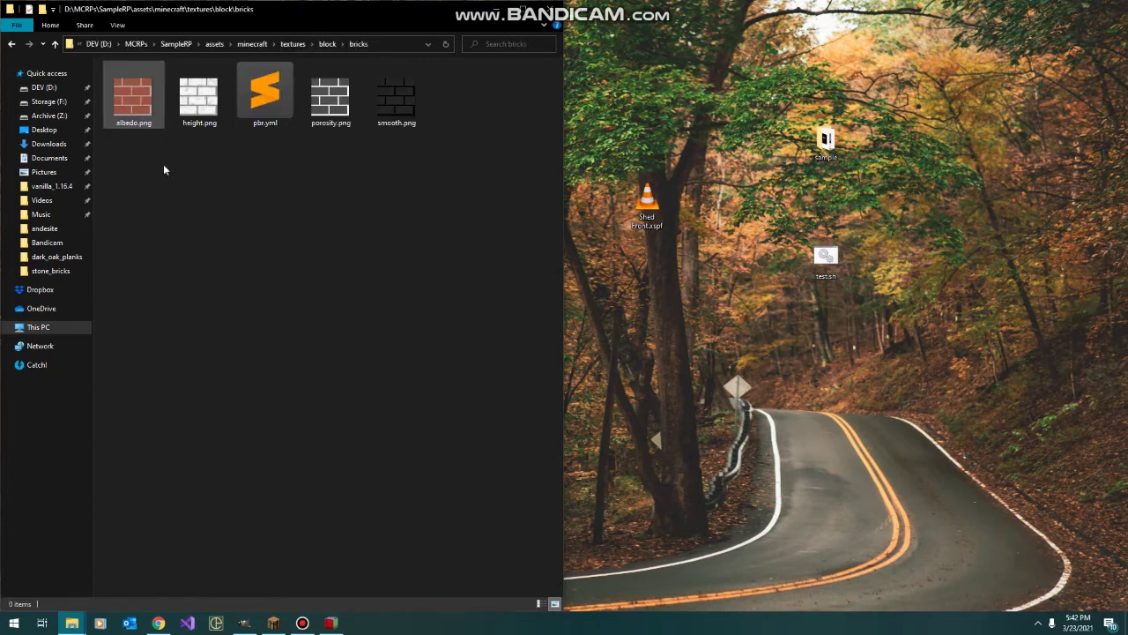
pyautogui.click(259, 102)
pyautogui.doubleClick(269, 97)
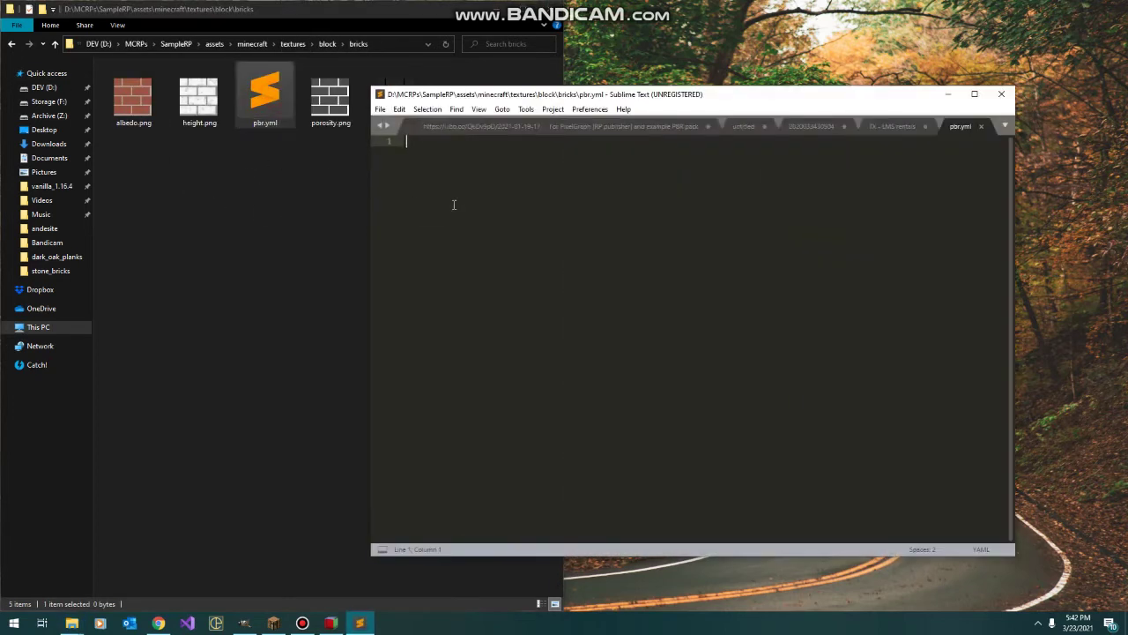
pyautogui.click(1001, 94)
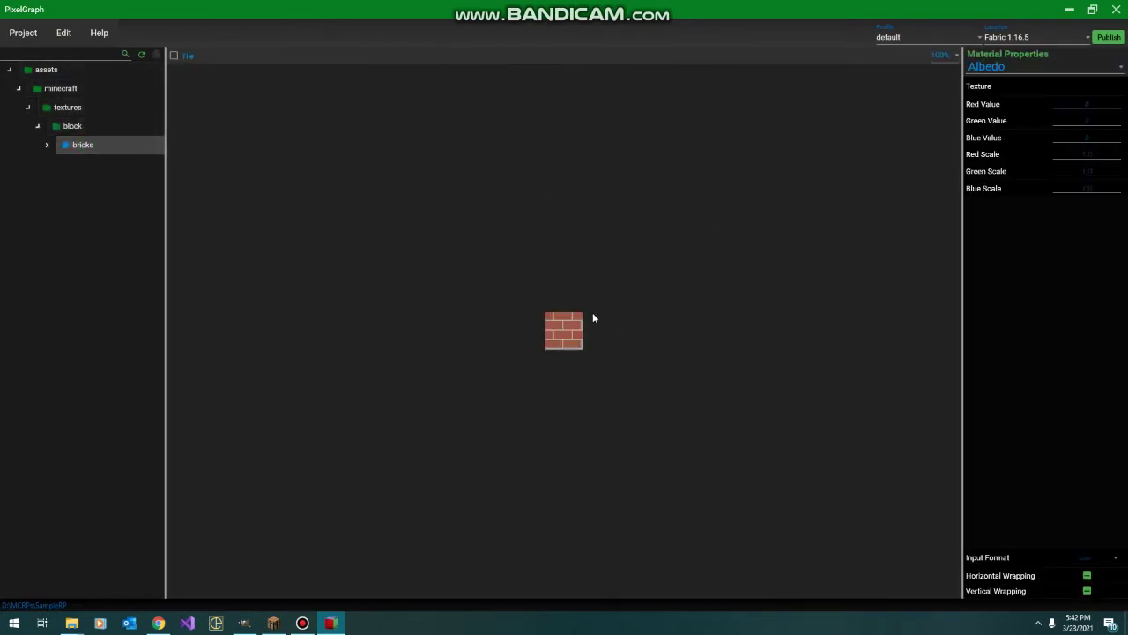
# Zoom the bricks albedo preview and turn on Tile to repeat it across the canvas
pyautogui.scroll(6, 569, 335)
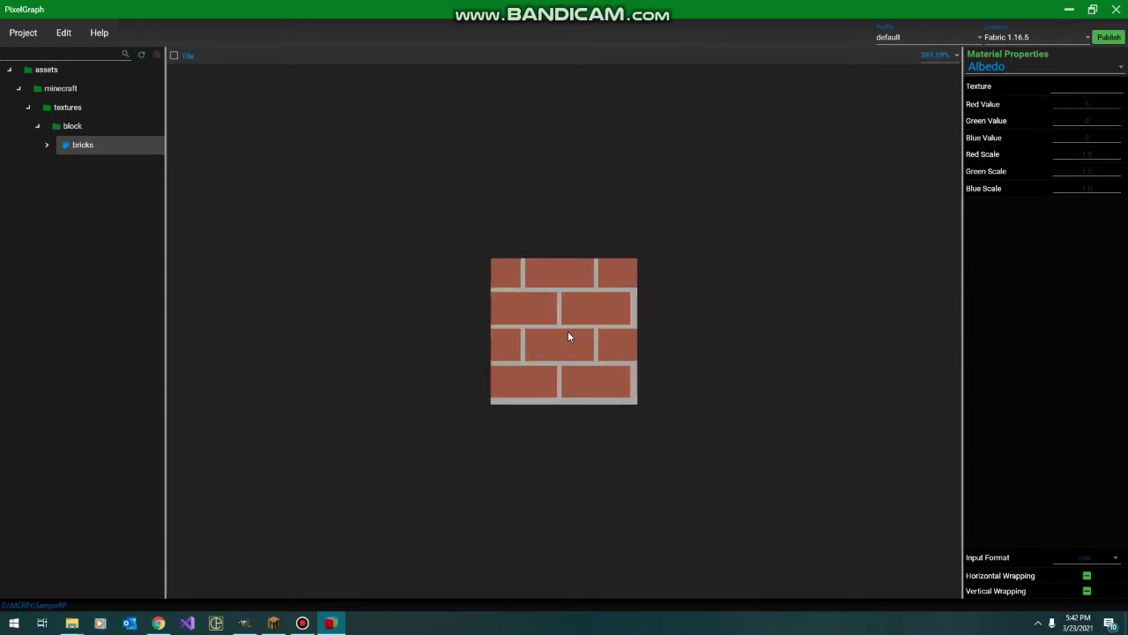
pyautogui.scroll(1, 569, 336)
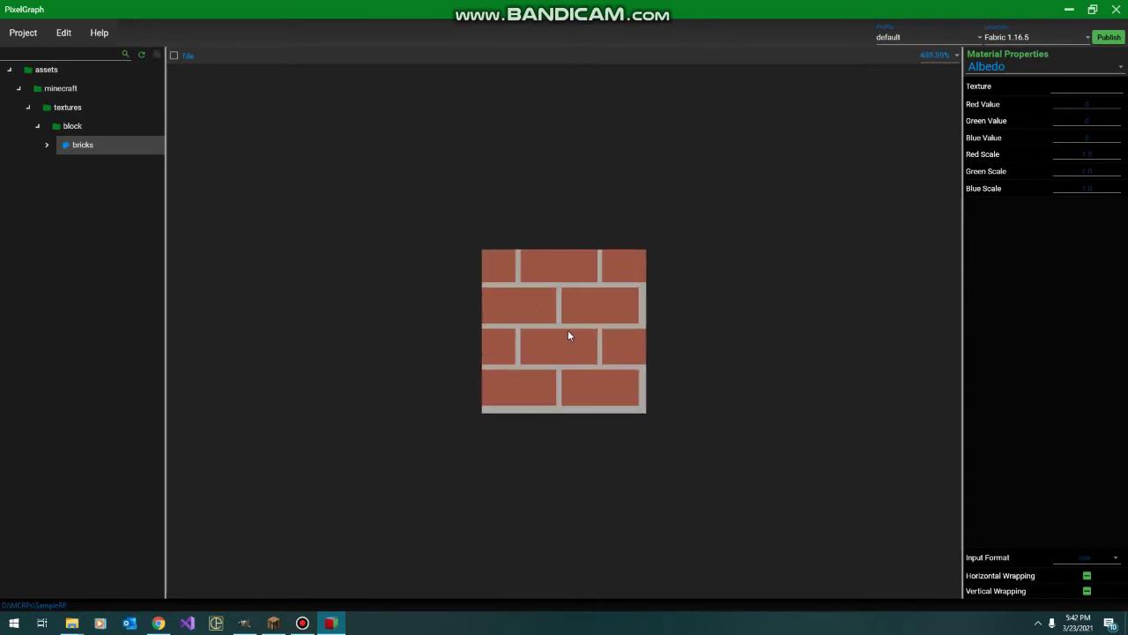
pyautogui.click(187, 57)
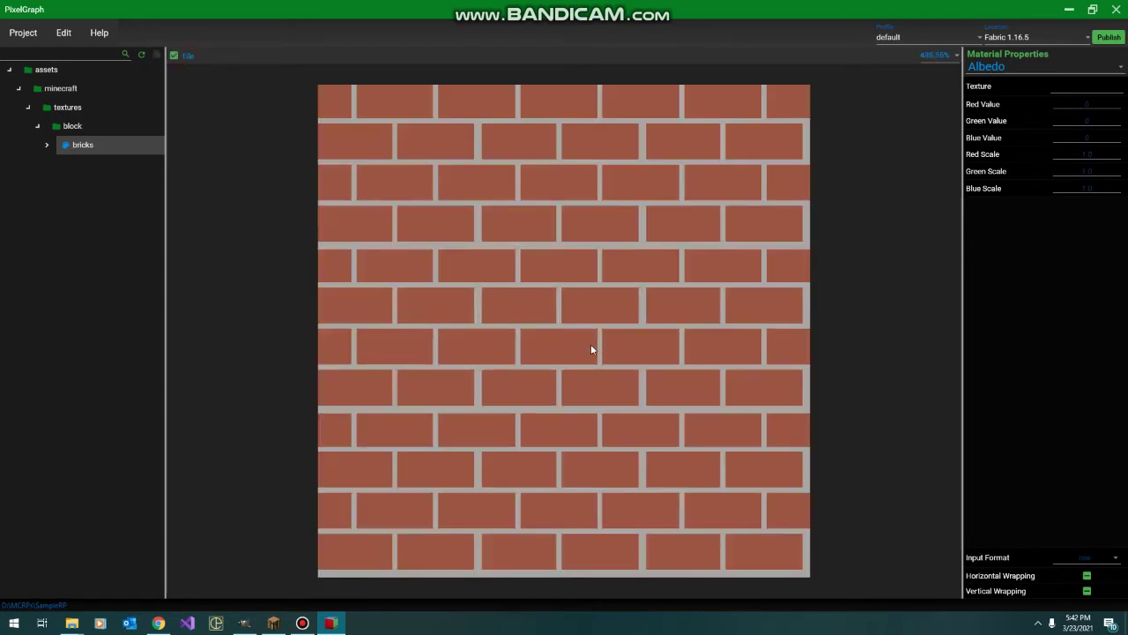
pyautogui.scroll(-1, 589, 343)
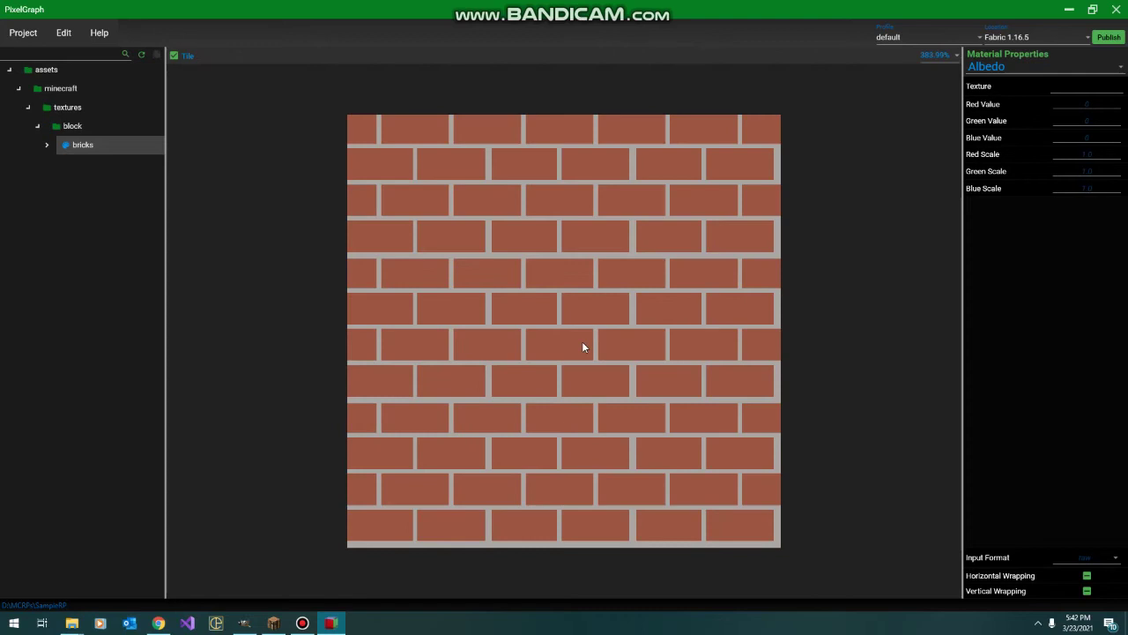
# Set the bricks material's Alpha channel Value to 255
pyautogui.click(1022, 67)
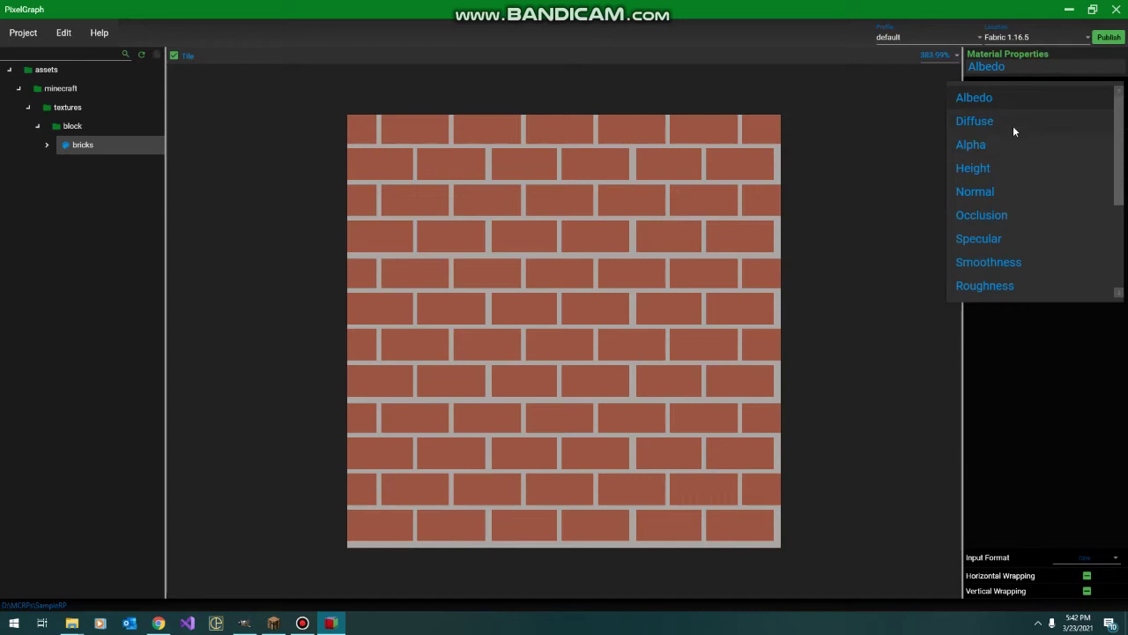
pyautogui.click(1014, 148)
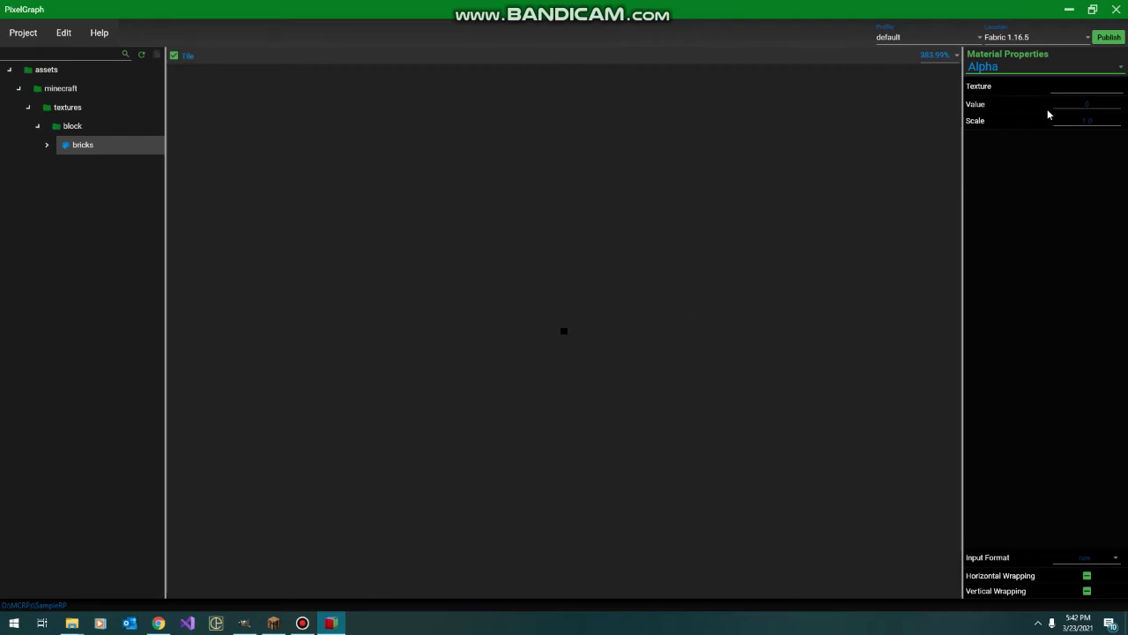
pyautogui.click(1098, 104)
pyautogui.write('255')
pyautogui.click(1010, 224)
pyautogui.click(1000, 71)
# Lower the bricks Height channel Scale to 0.5, paling the height map preview
pyautogui.click(974, 122)
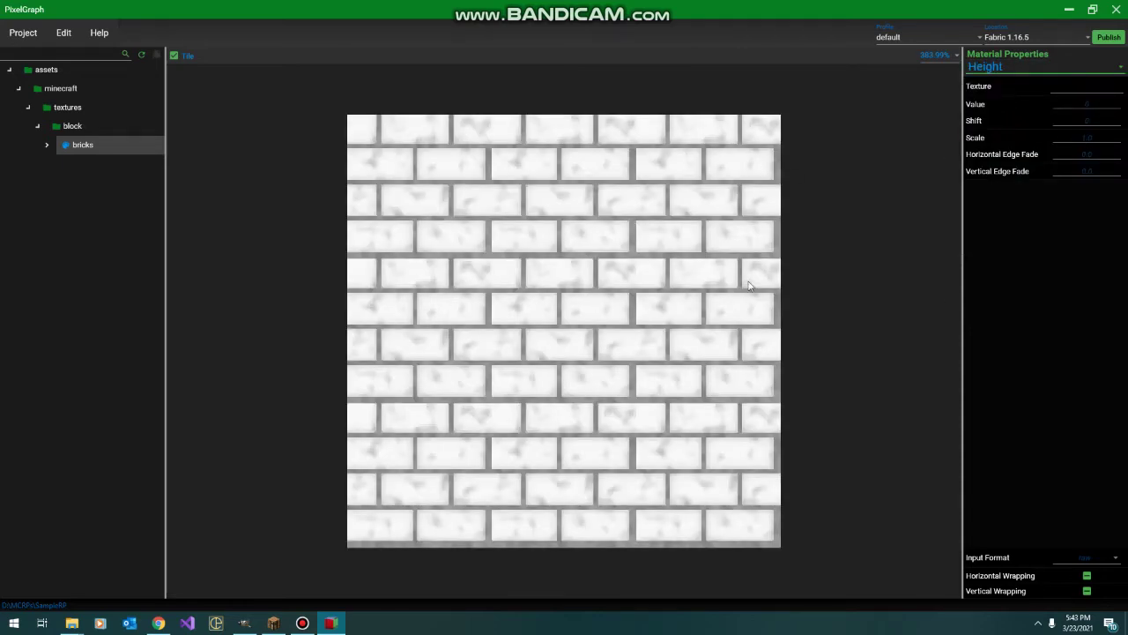
pyautogui.click(1088, 137)
pyautogui.write('0.5')
pyautogui.click(1056, 247)
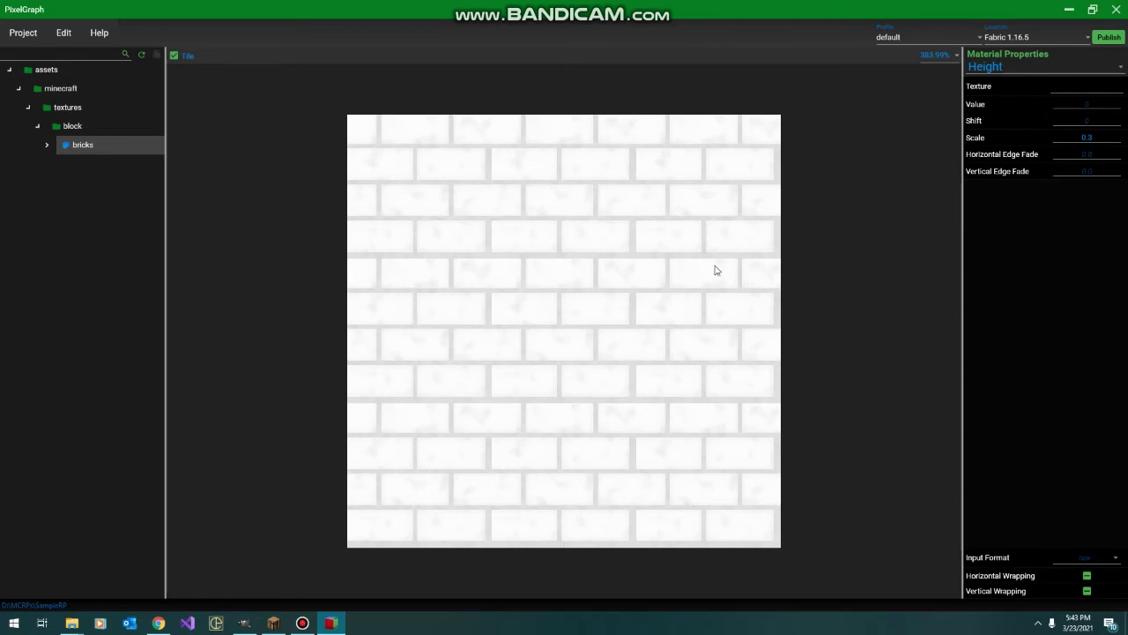
pyautogui.click(1005, 64)
pyautogui.click(1005, 65)
pyautogui.click(1103, 137)
pyautogui.click(1070, 255)
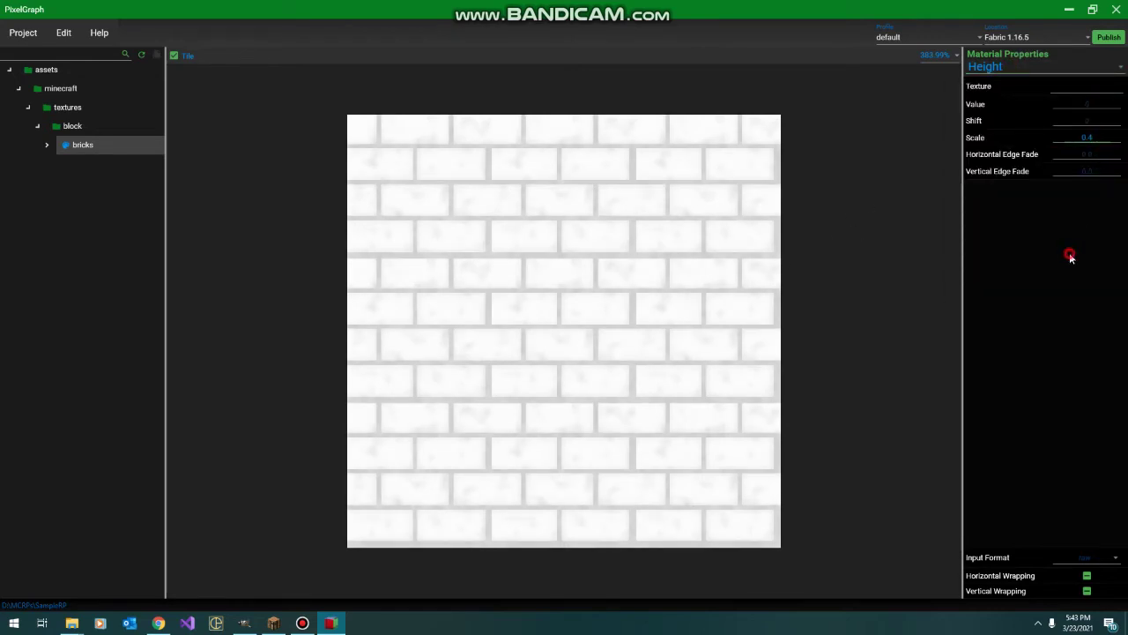
pyautogui.click(994, 67)
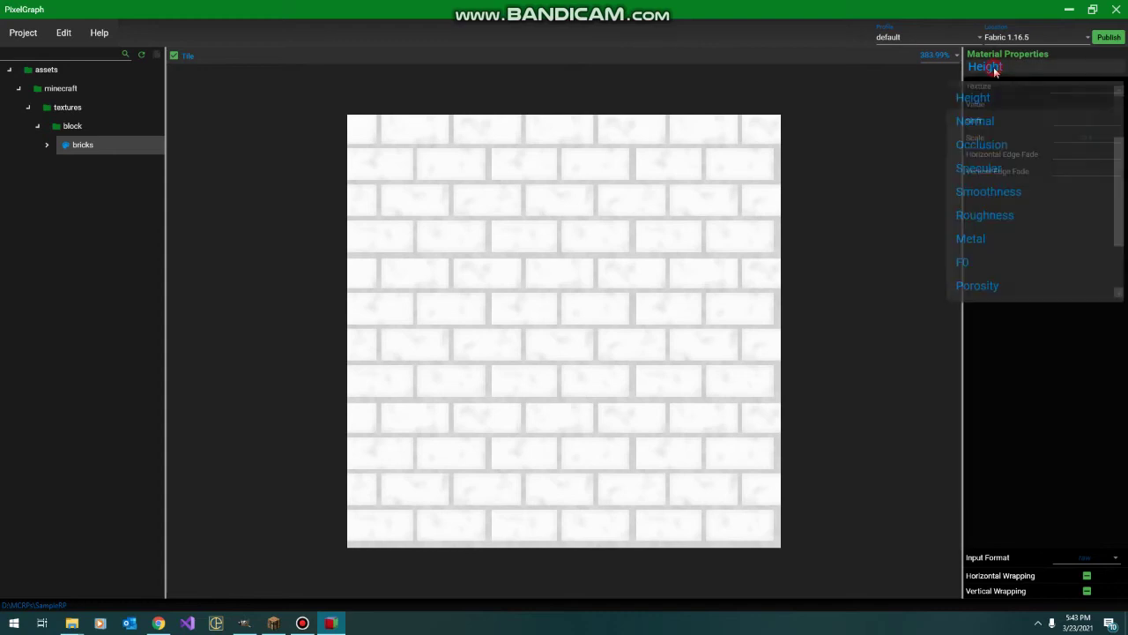
# Set the Normal channel filter to Sobel-Low after trying Sobel-High
pyautogui.click(991, 122)
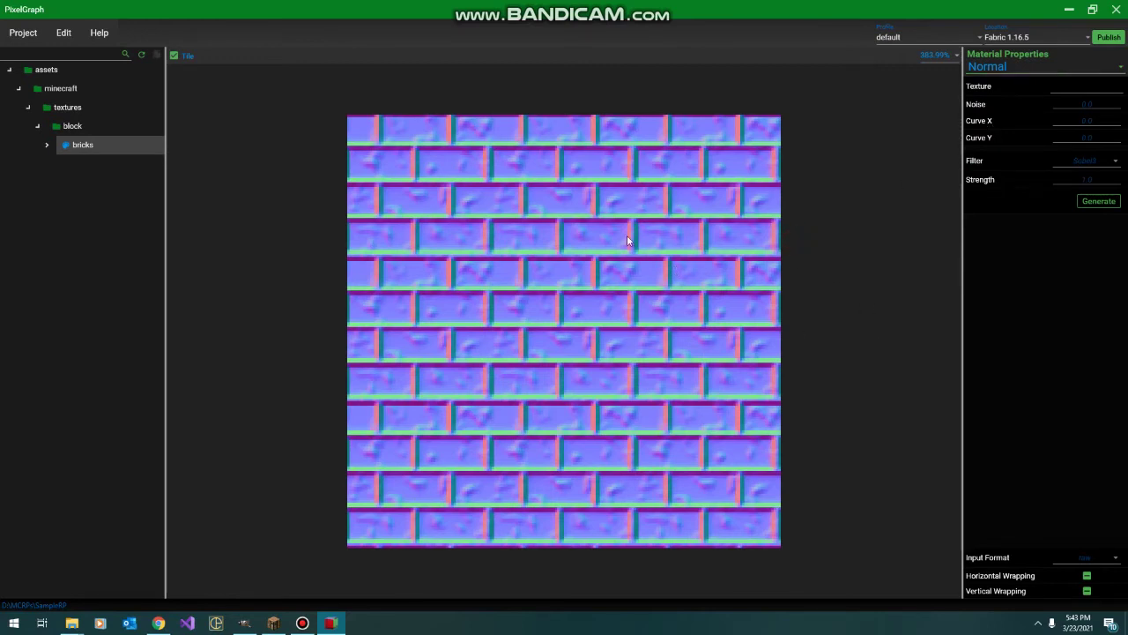
pyautogui.click(1090, 164)
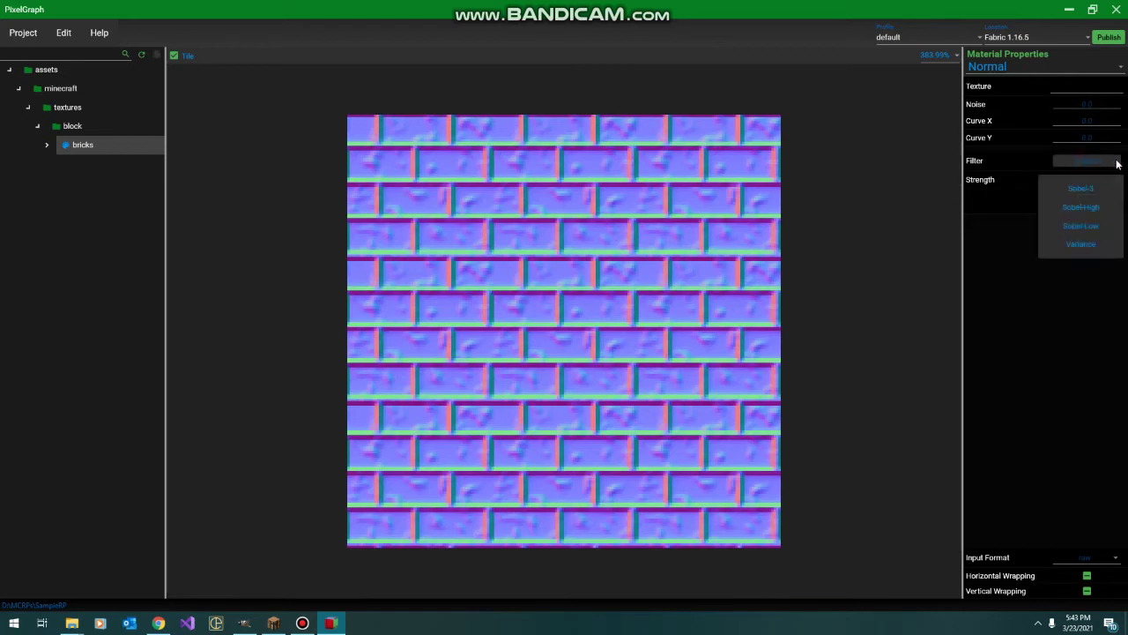
pyautogui.click(1090, 209)
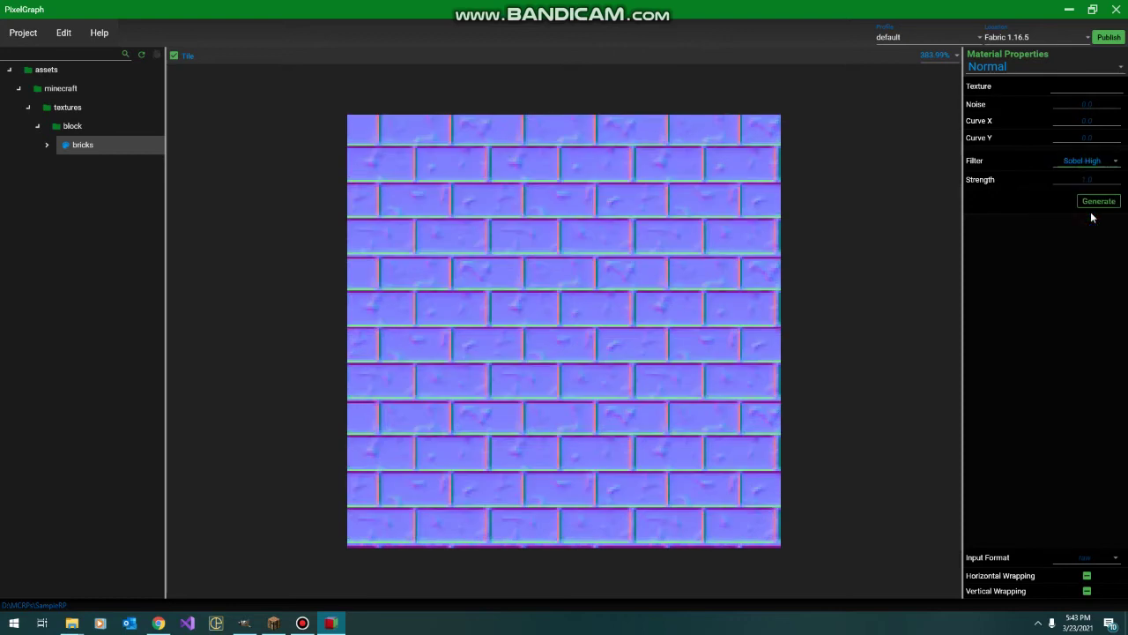
pyautogui.scroll(4, 622, 277)
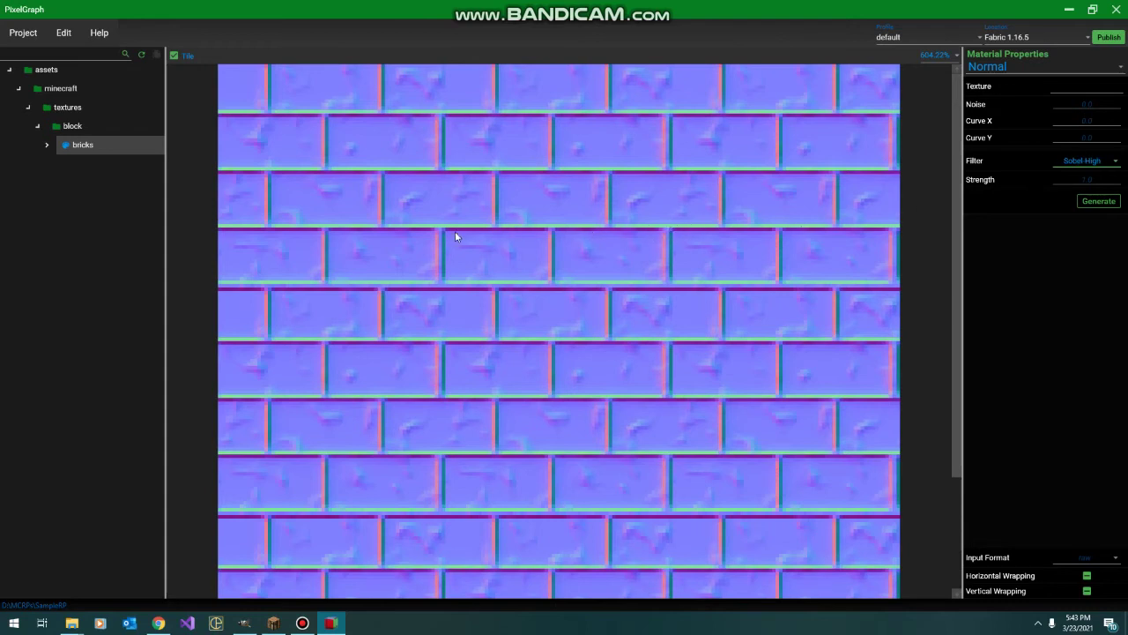
pyautogui.click(1090, 161)
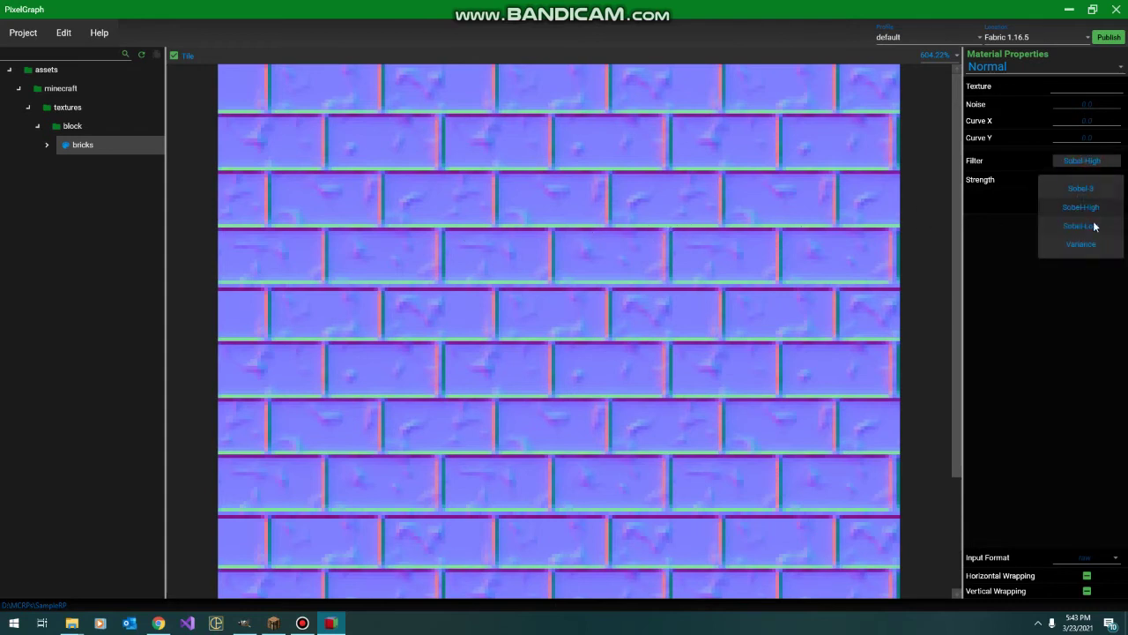
pyautogui.click(1092, 228)
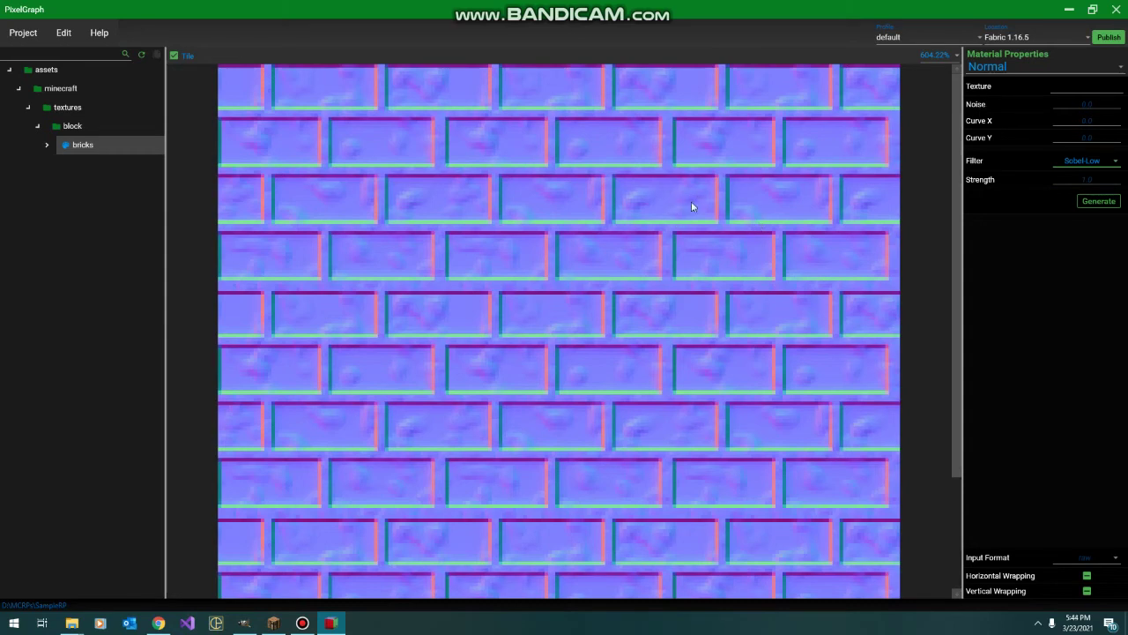
# Try Normal Noise values of 2 and 20, then settle on 3
pyautogui.click(1100, 102)
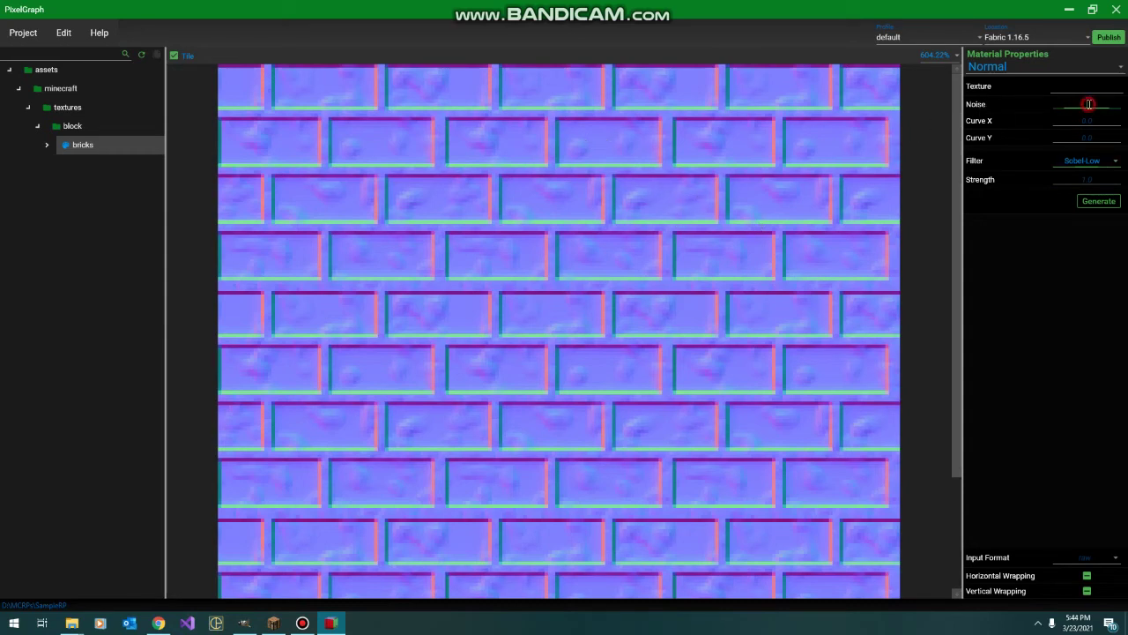
pyautogui.click(1068, 303)
pyautogui.click(1099, 105)
pyautogui.write('0')
pyautogui.click(1049, 297)
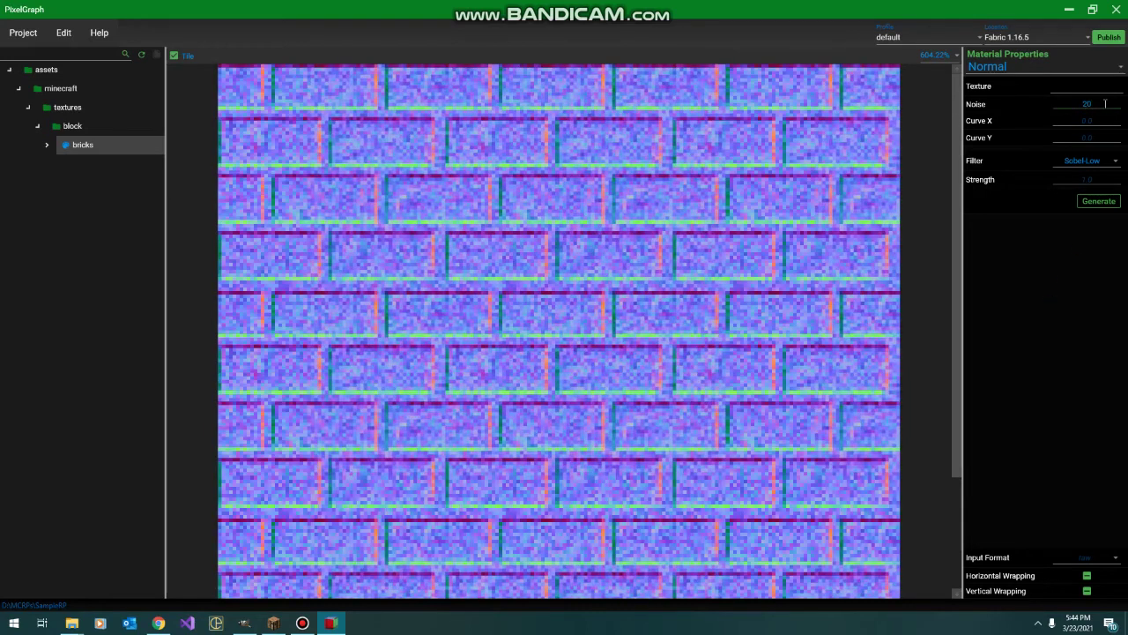
pyautogui.click(1101, 104)
pyautogui.press('BackSpace')
pyautogui.click(1074, 294)
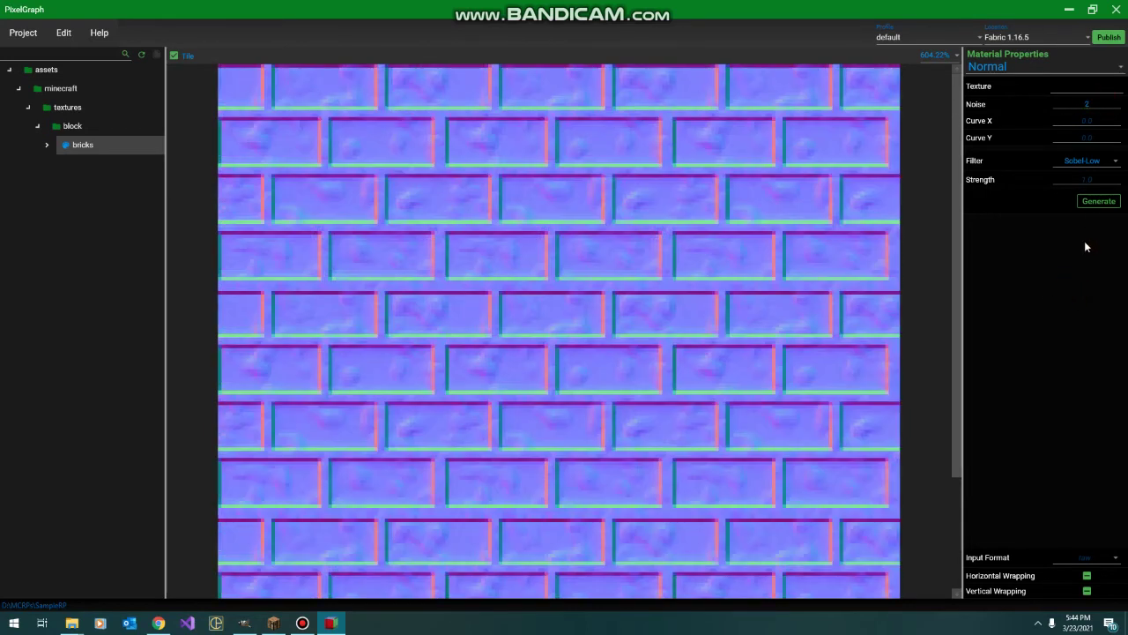
pyautogui.click(1103, 104)
pyautogui.press('BackSpace')
pyautogui.write('3')
pyautogui.click(1069, 333)
# Preview the bricks Occlusion, Specular, Smoothness, Roughness and Metal maps in turn, ending on F0
pyautogui.click(996, 68)
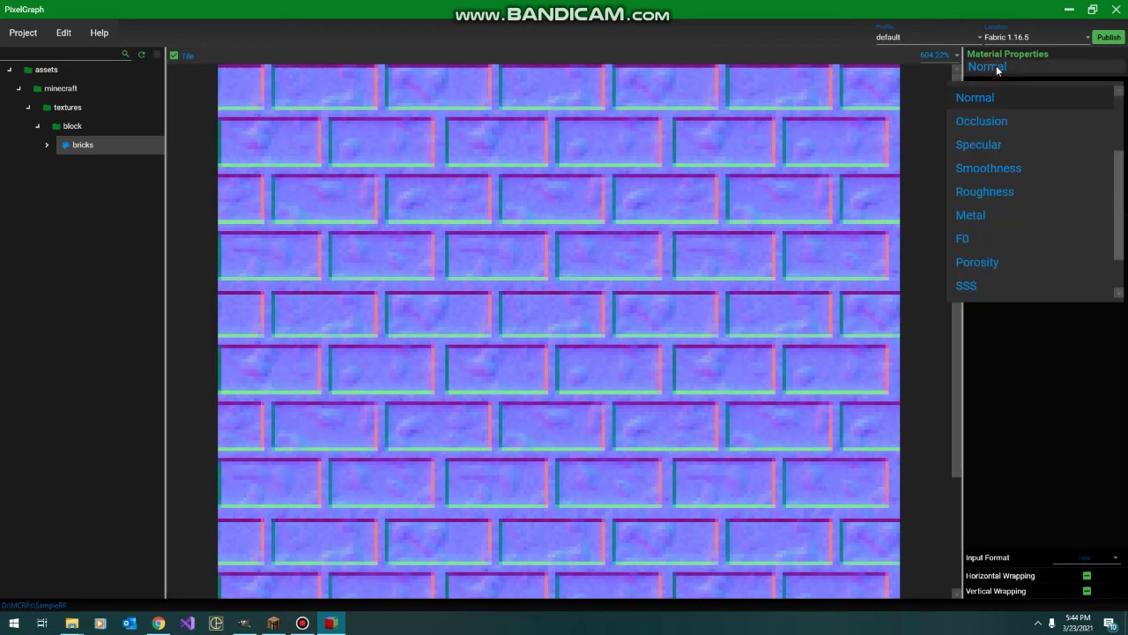
pyautogui.click(1002, 128)
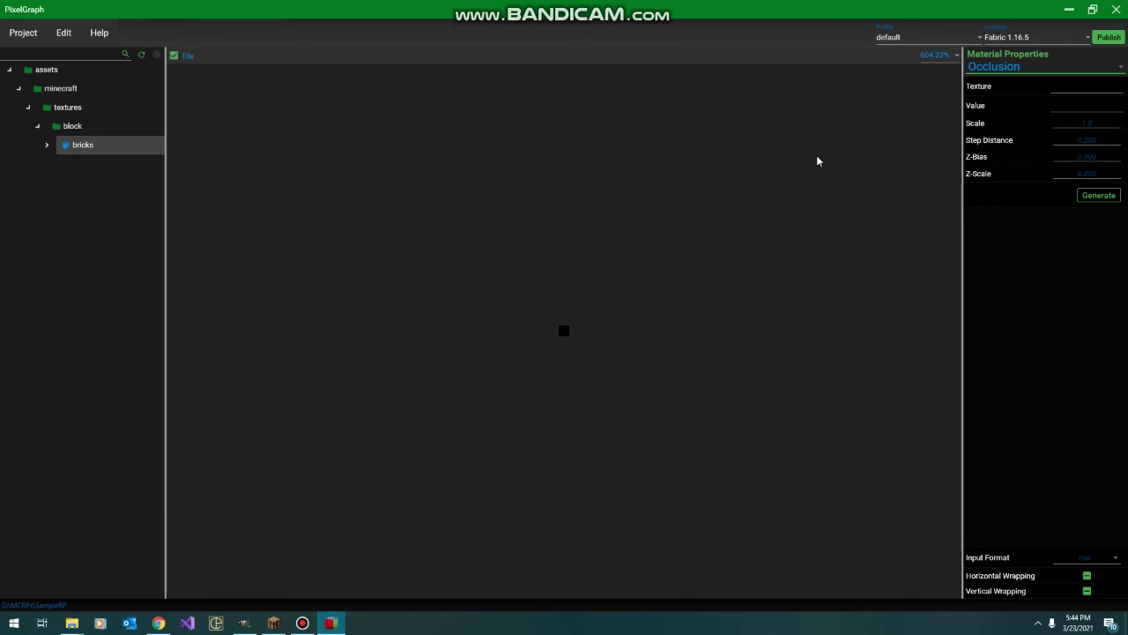
pyautogui.click(1024, 68)
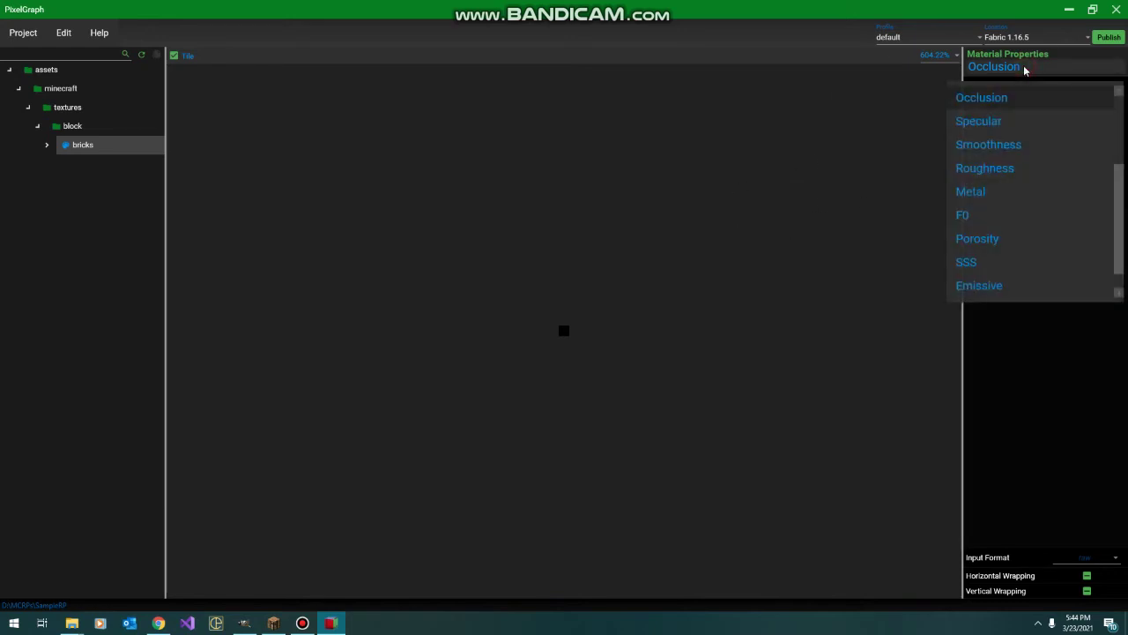
pyautogui.press('Down')
pyautogui.press('Return')
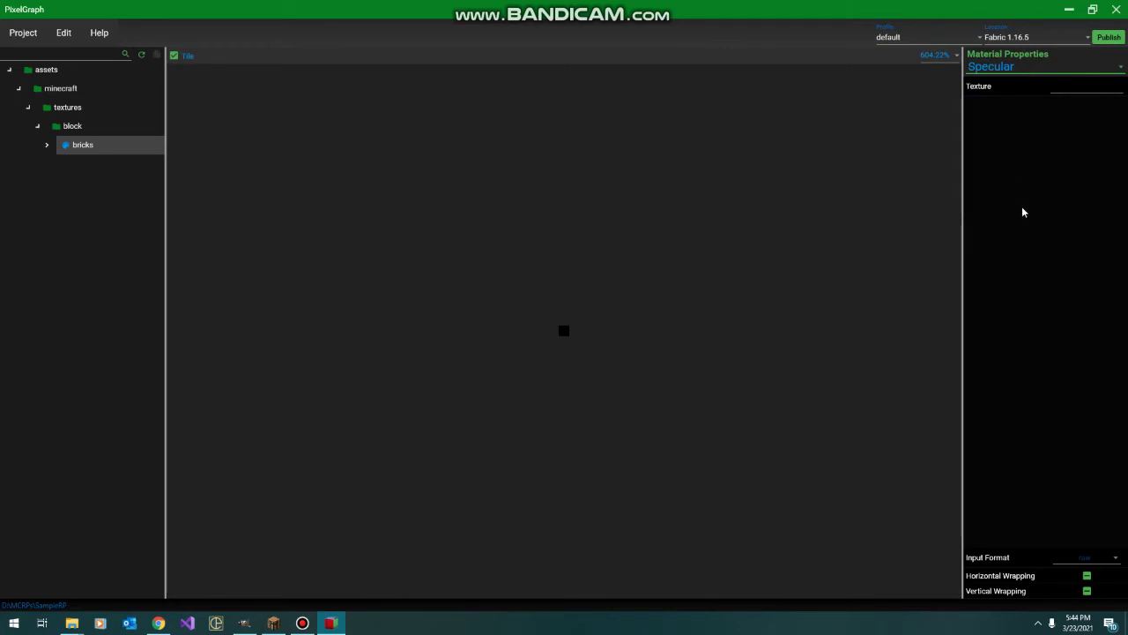
pyautogui.press('Down')
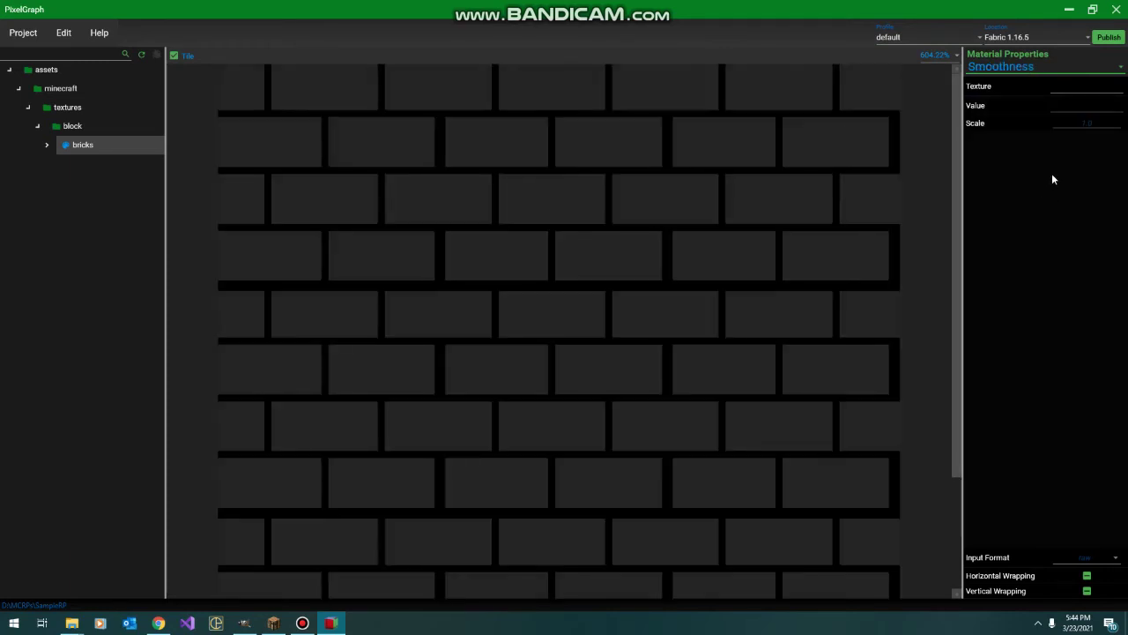
pyautogui.scroll(-3, 642, 304)
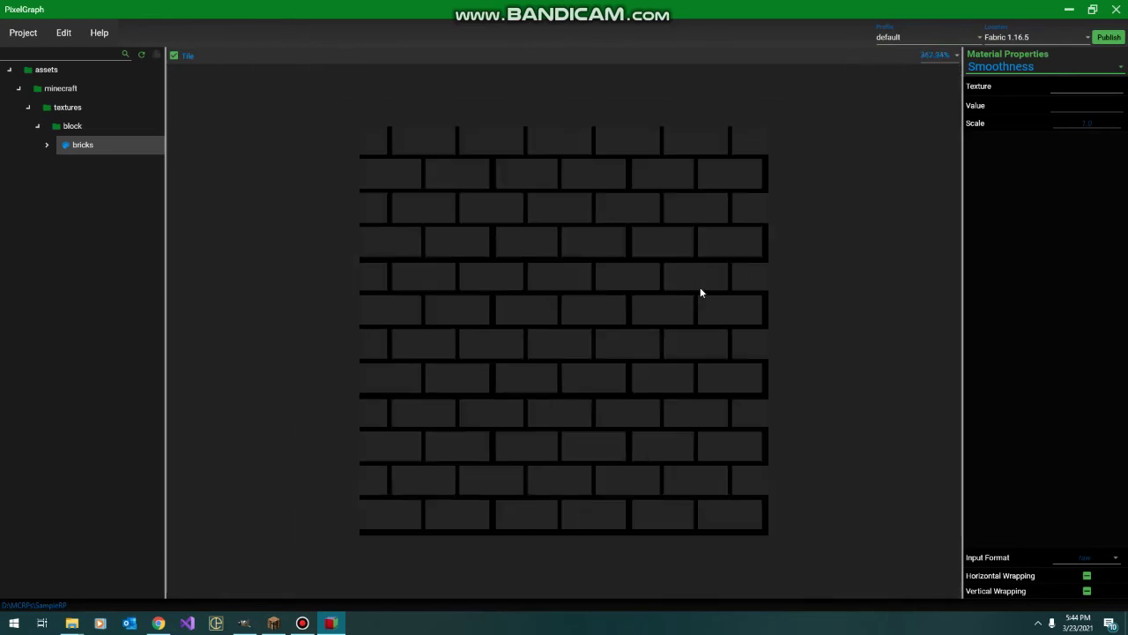
pyautogui.press('Down')
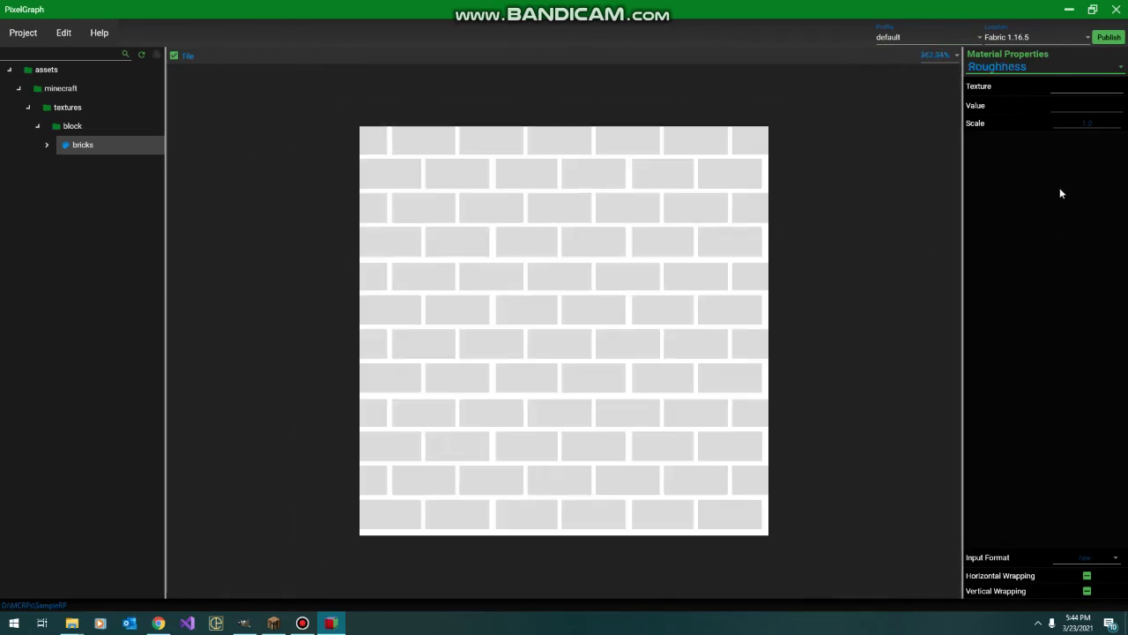
pyautogui.press('Down')
pyautogui.press('Down')
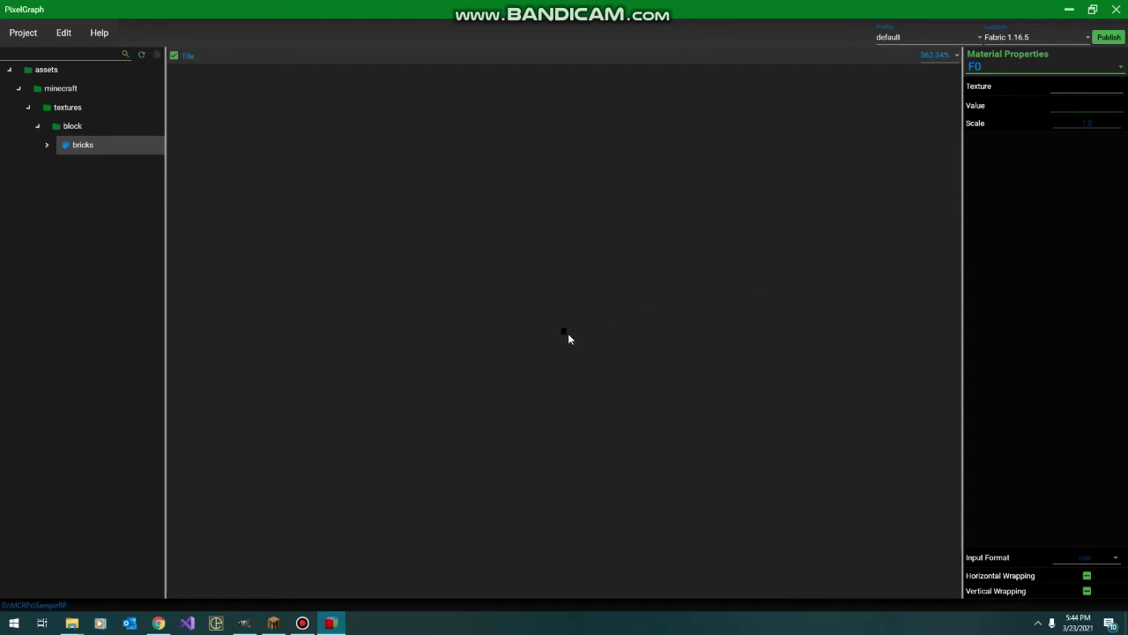
# Enter 0.04 as the bricks material's F0 value
pyautogui.scroll(5, 569, 338)
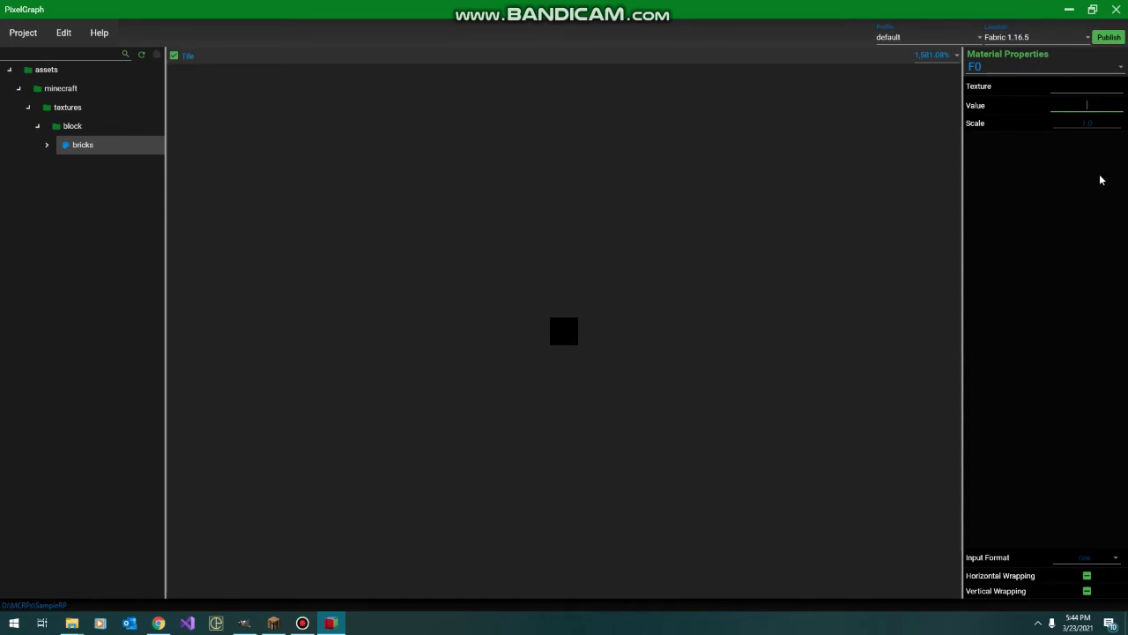
pyautogui.write('0.04')
pyautogui.click(1045, 235)
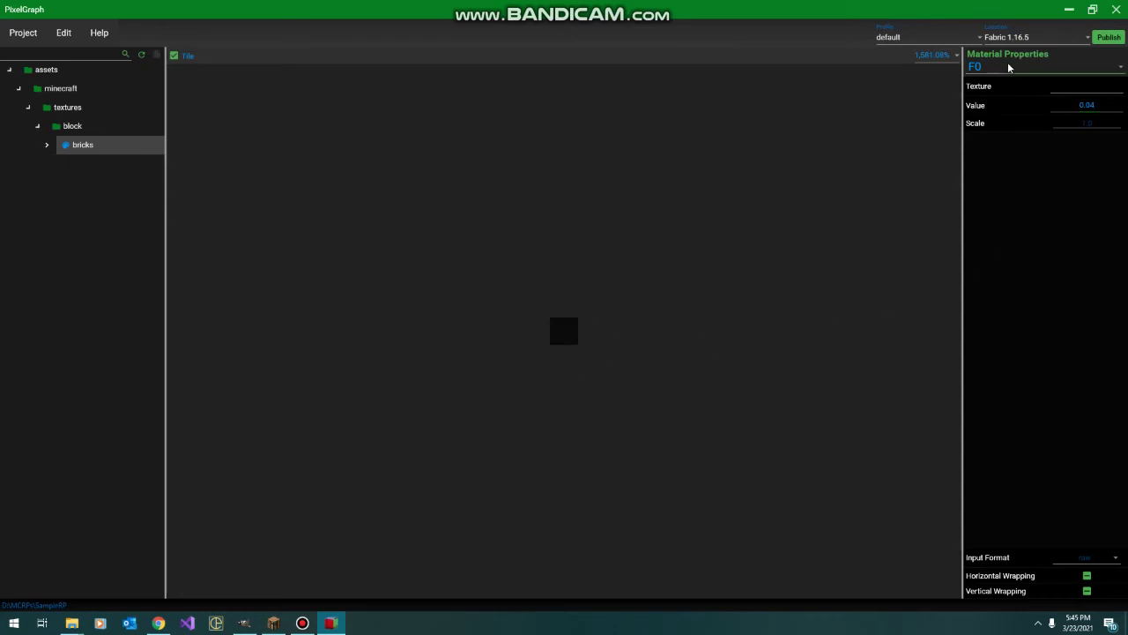
# Step through the Porosity, SSS and Emissive maps, then return to the red brick Albedo map
pyautogui.click(1041, 66)
pyautogui.click(1041, 66)
pyautogui.press('Down')
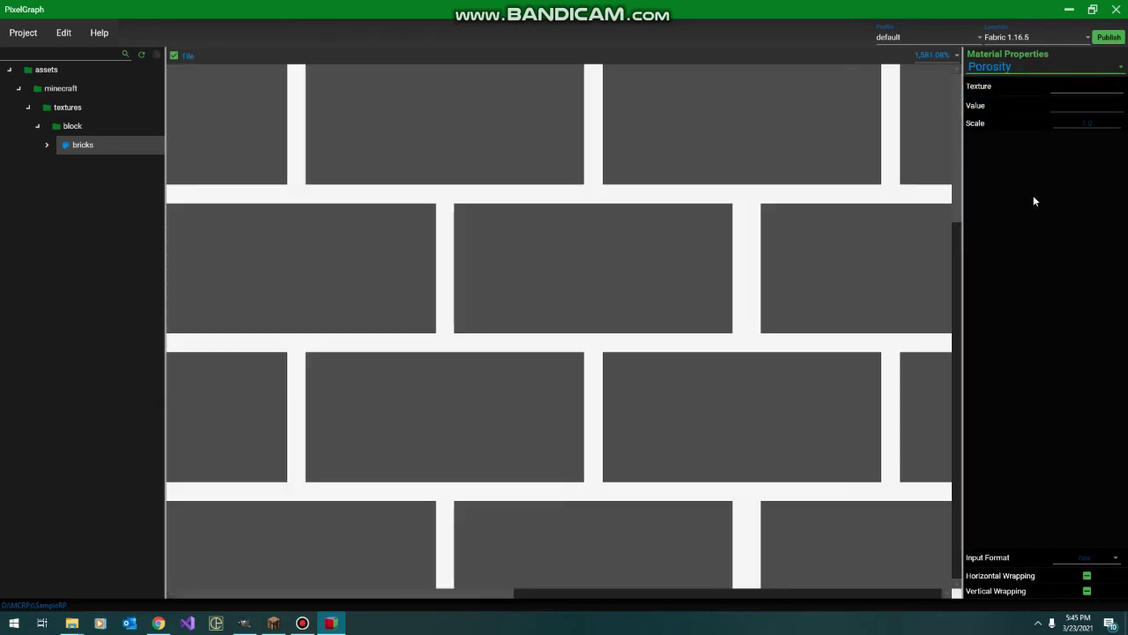
pyautogui.press('Down')
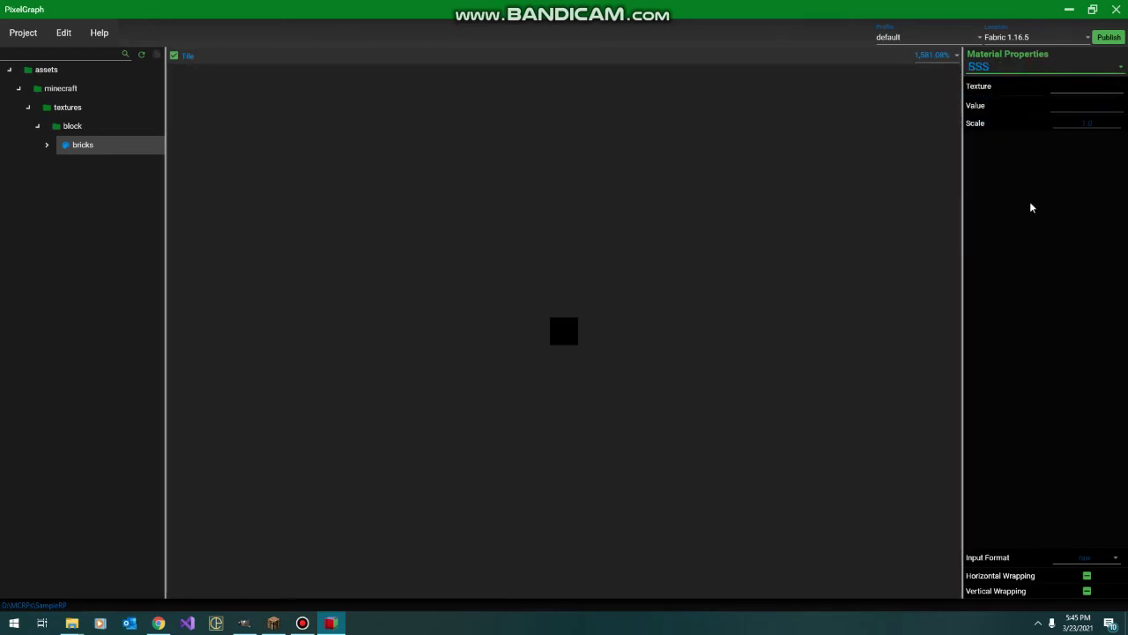
pyautogui.press('Down')
pyautogui.click(1012, 67)
pyautogui.scroll(3, 1017, 170)
pyautogui.click(1002, 97)
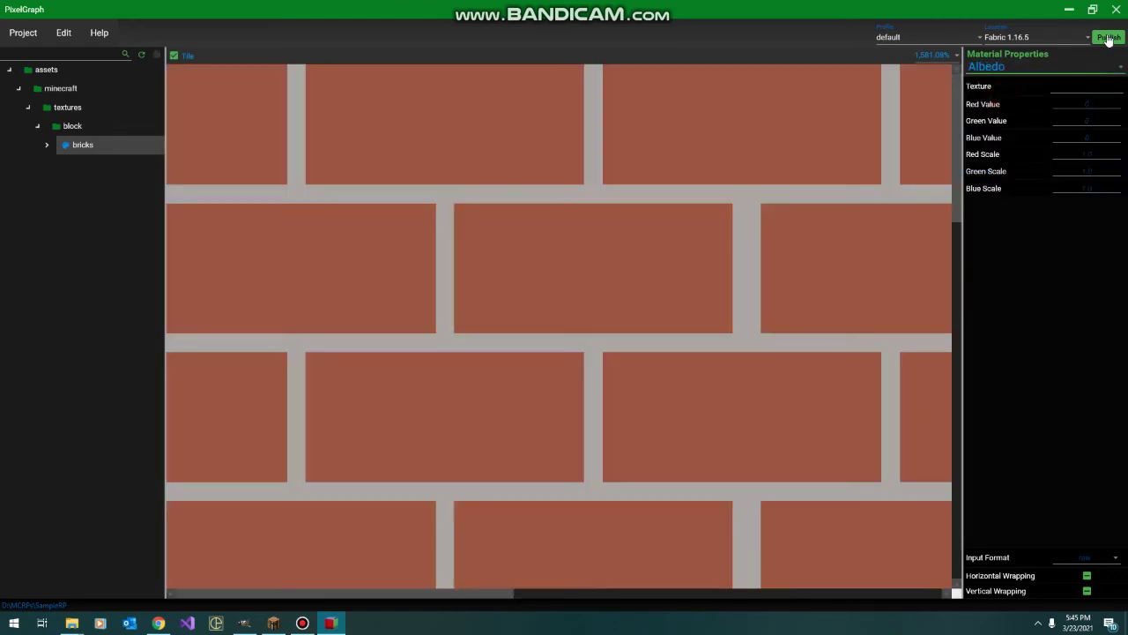
pyautogui.scroll(-8, 589, 342)
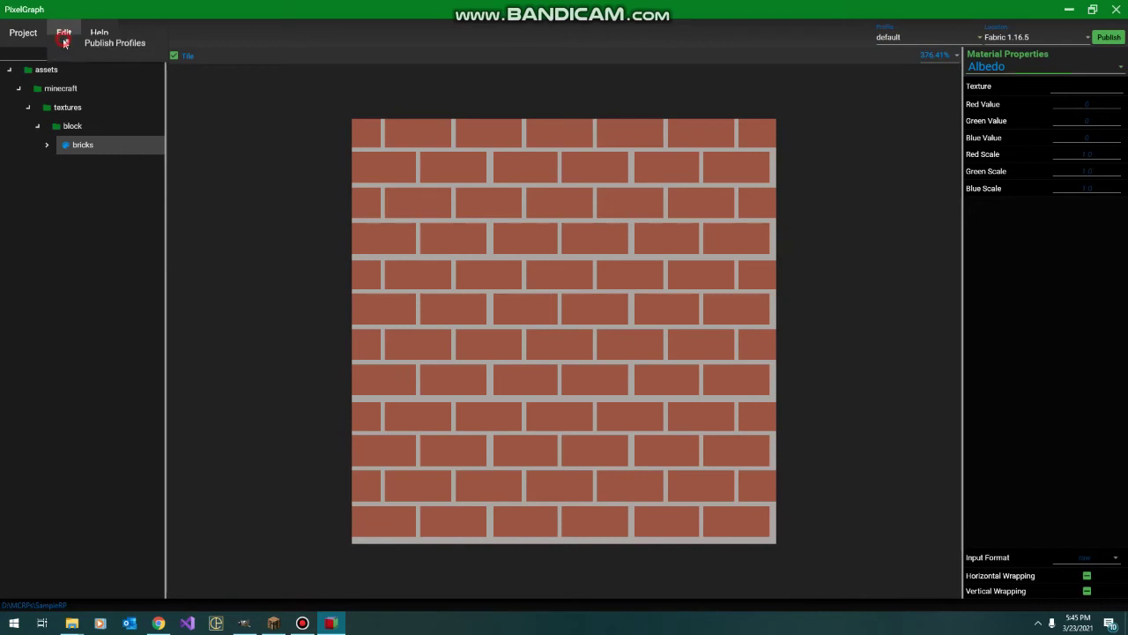
# Open Edit > Publish Profiles and select the default profile's pack description field
pyautogui.click(62, 36)
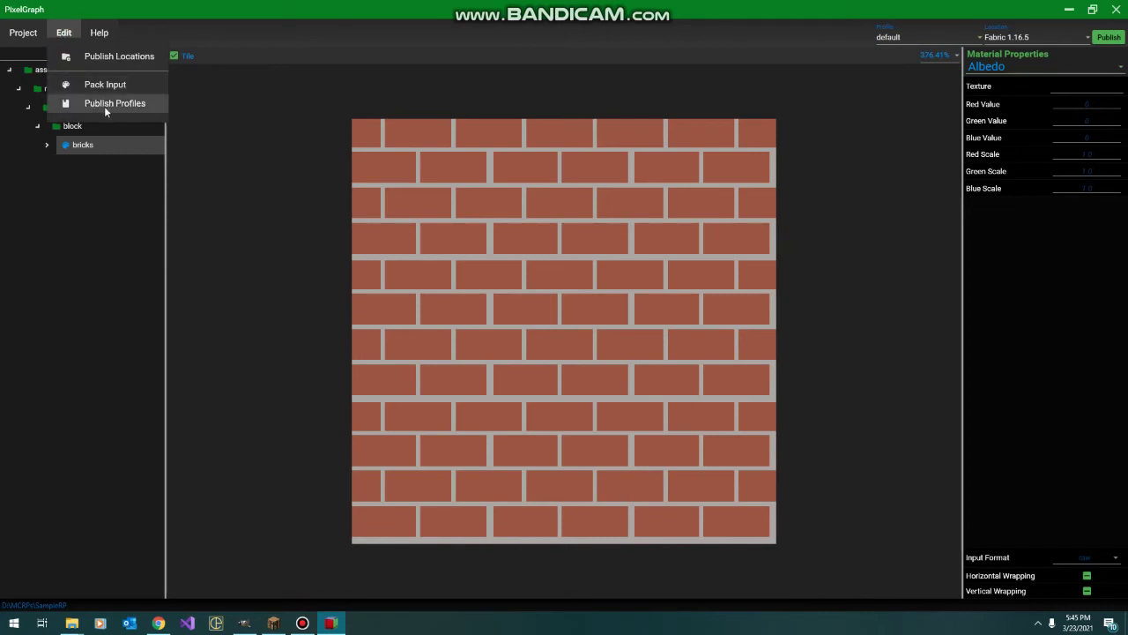
pyautogui.click(104, 106)
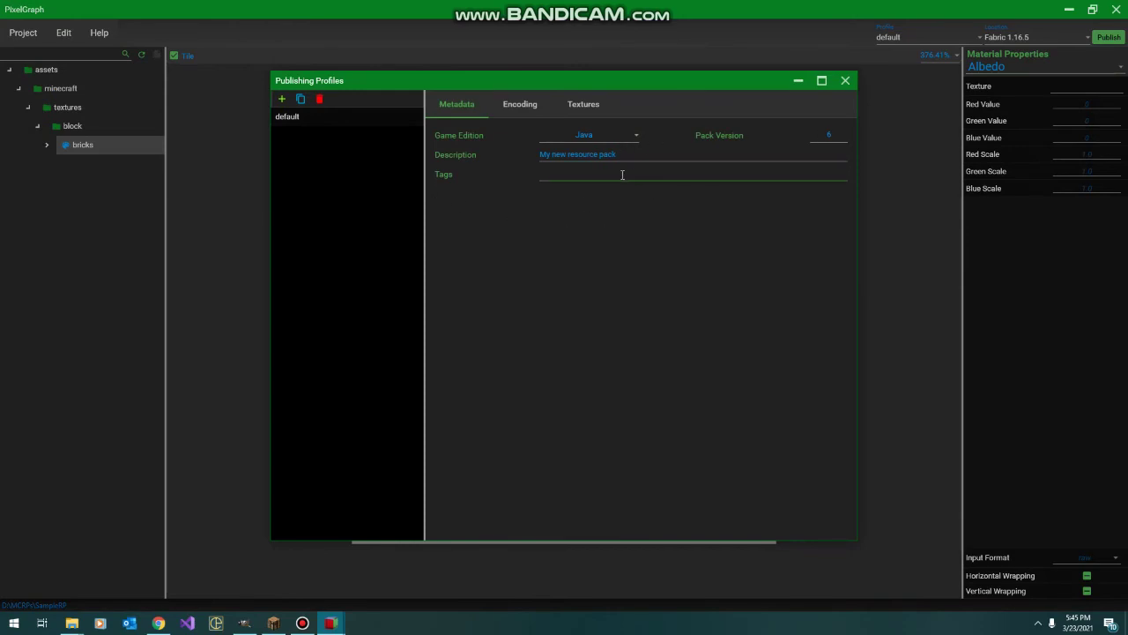
pyautogui.click(651, 153)
# Confirm the default profile's encoding format is LAB 1.3 and review its Textures settings
pyautogui.click(516, 106)
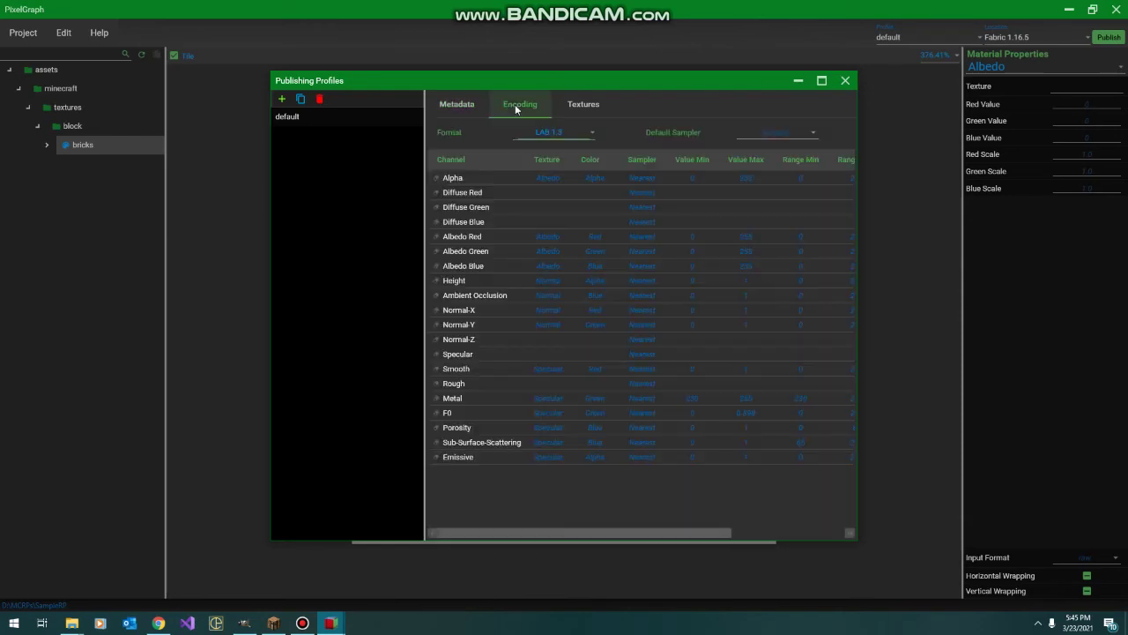
pyautogui.click(566, 135)
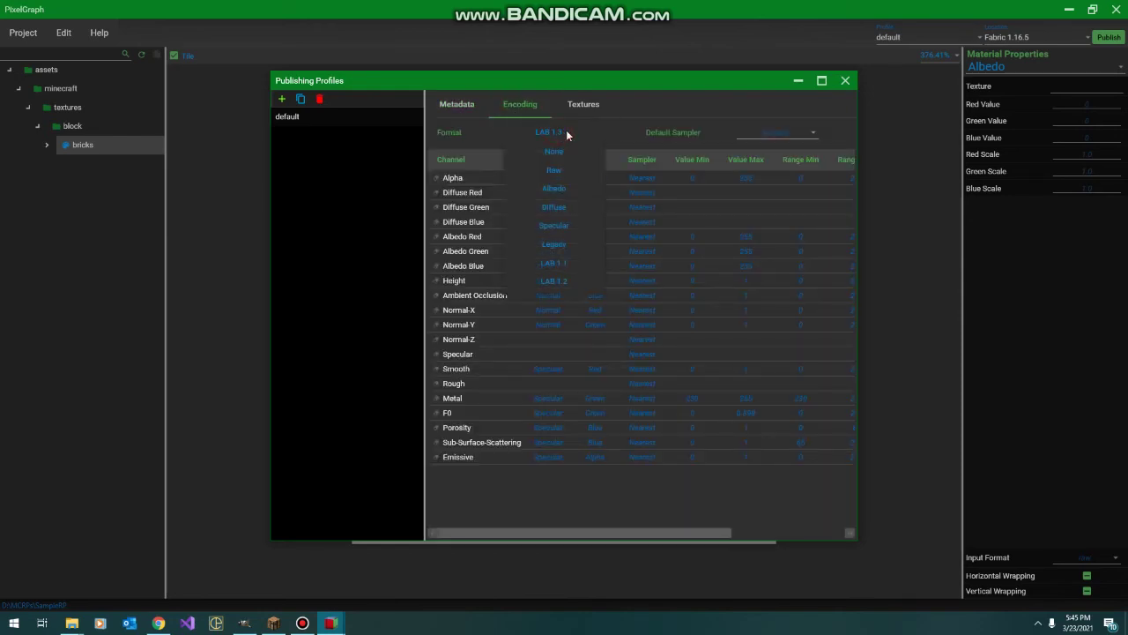
pyautogui.click(591, 129)
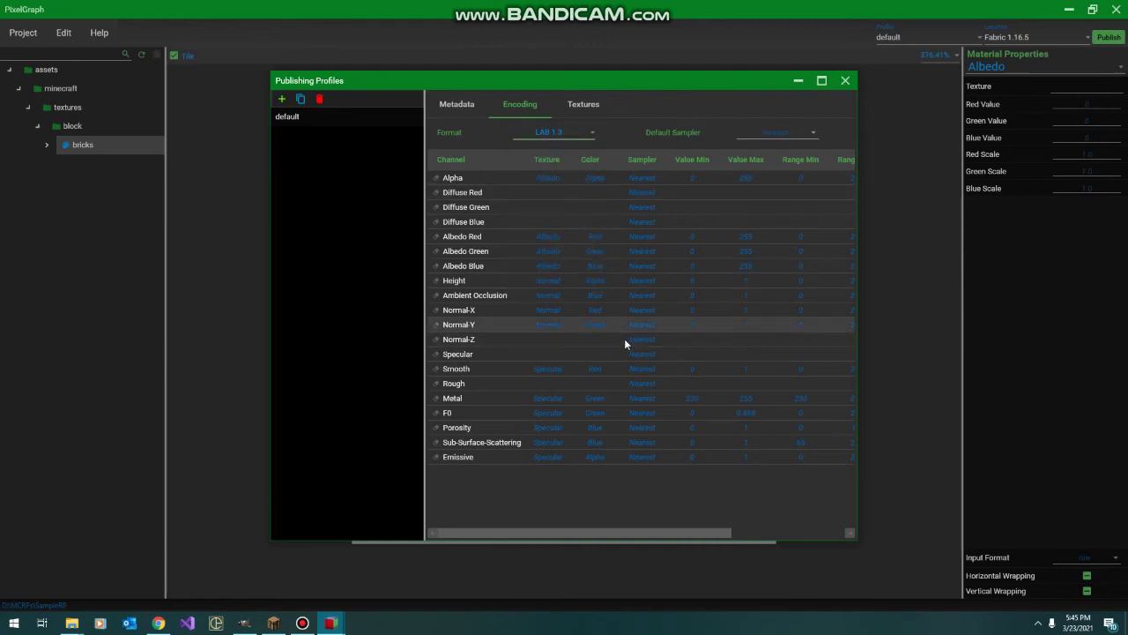
pyautogui.click(594, 105)
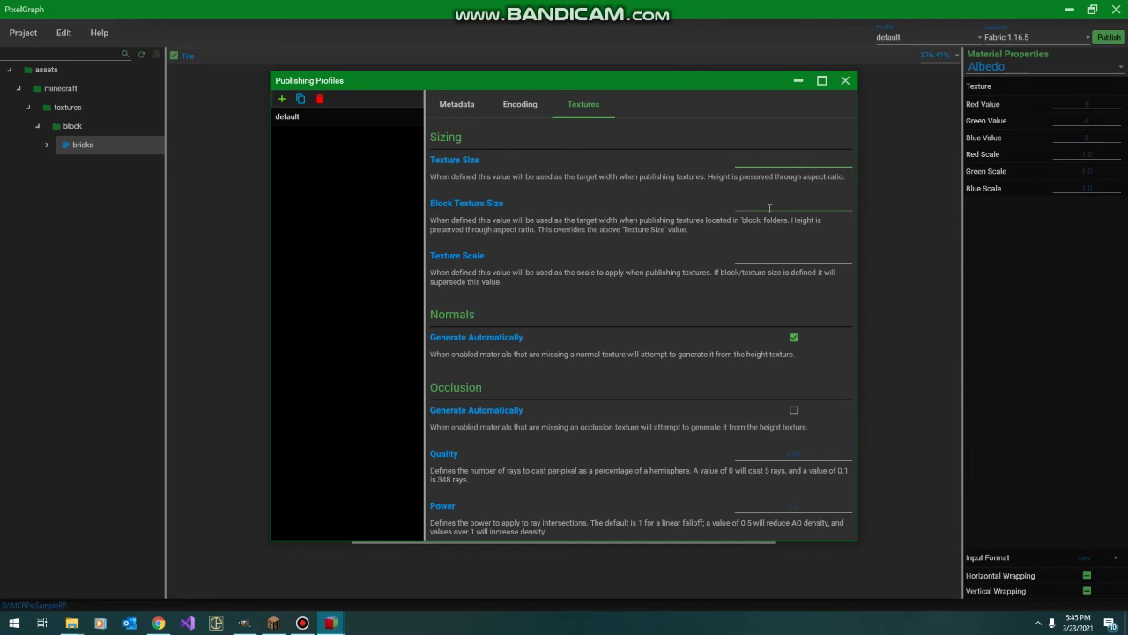
# Set Block Texture Size to 64 and check Occlusion 'Generate Automatically' in the default profile
pyautogui.click(797, 208)
pyautogui.write('64')
pyautogui.click(814, 201)
pyautogui.click(809, 256)
pyautogui.click(793, 410)
pyautogui.click(459, 104)
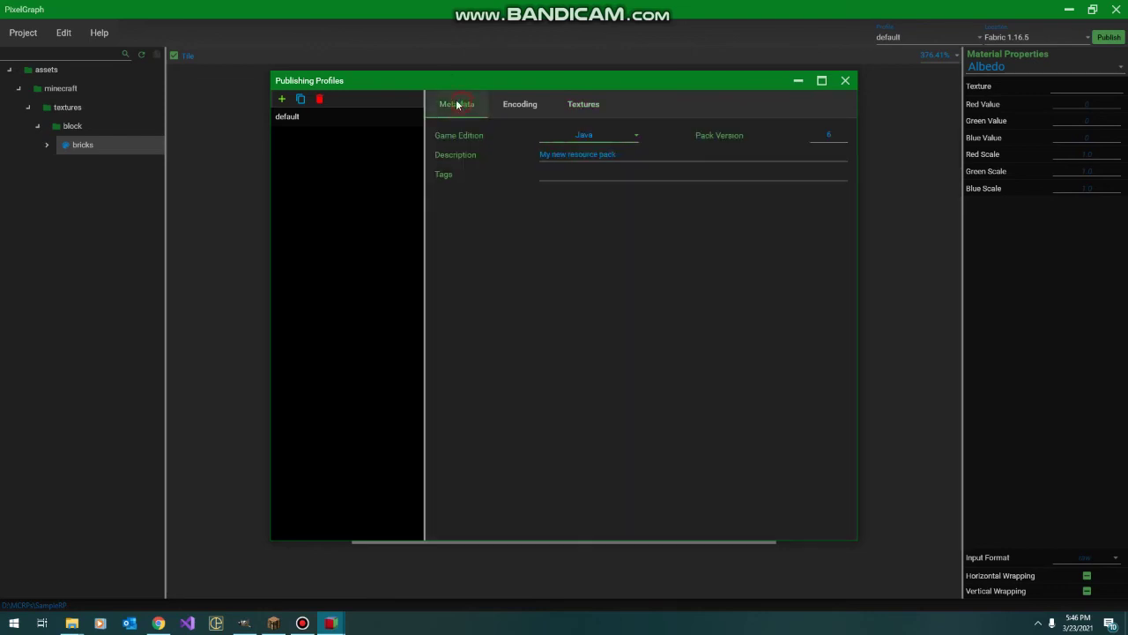
# Duplicate the default profile and save the copy as SampleRP-LabPbr.pack.yml
pyautogui.click(300, 99)
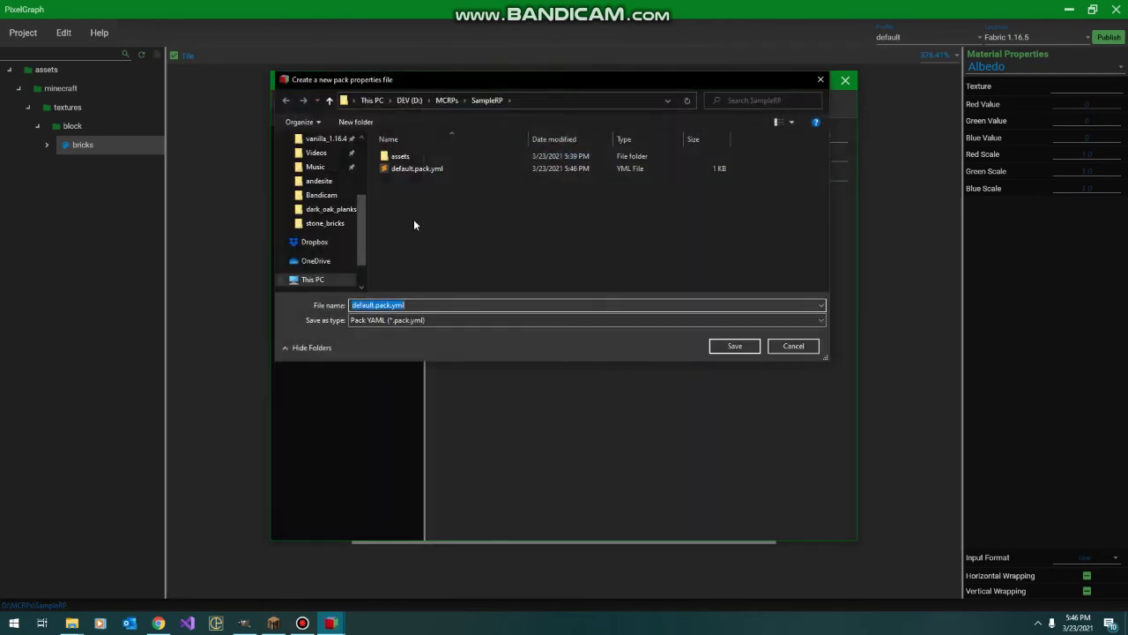
pyautogui.doubleClick(375, 304)
pyautogui.write('SampleRP-LabPbr')
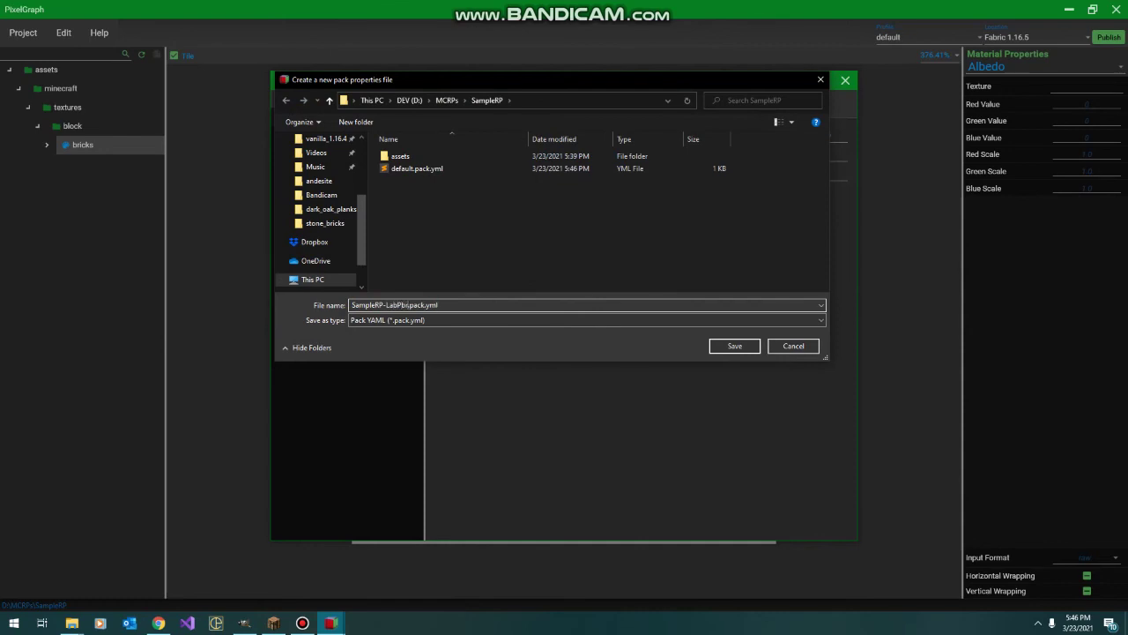
pyautogui.press('Return')
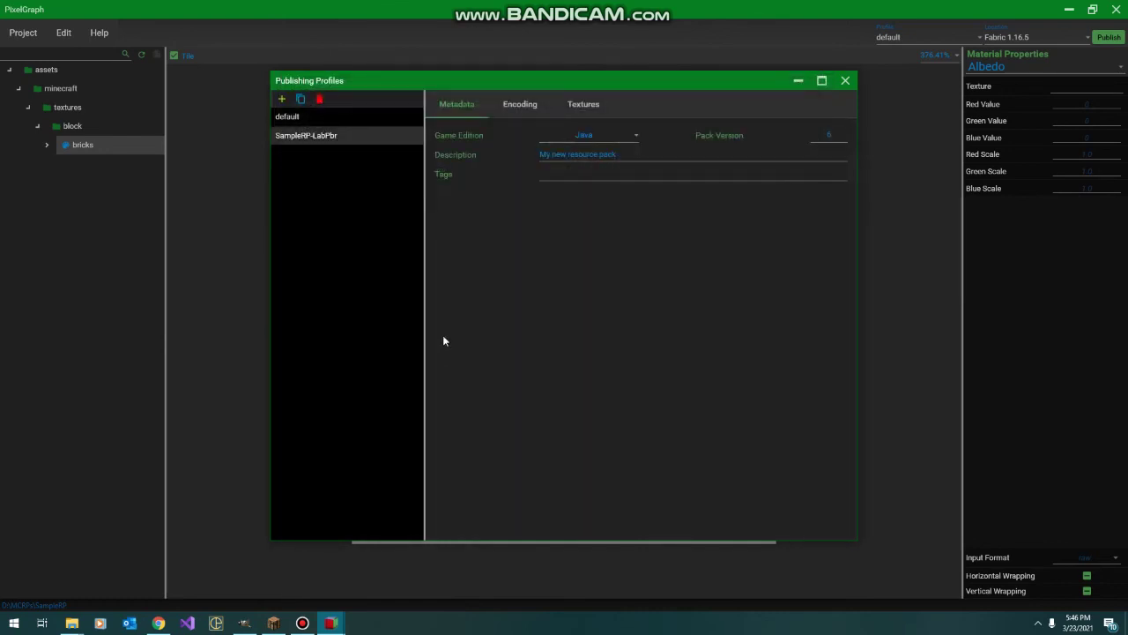
# Delete the default profile, leaving SampleRP-LabPbr selected
pyautogui.click(319, 119)
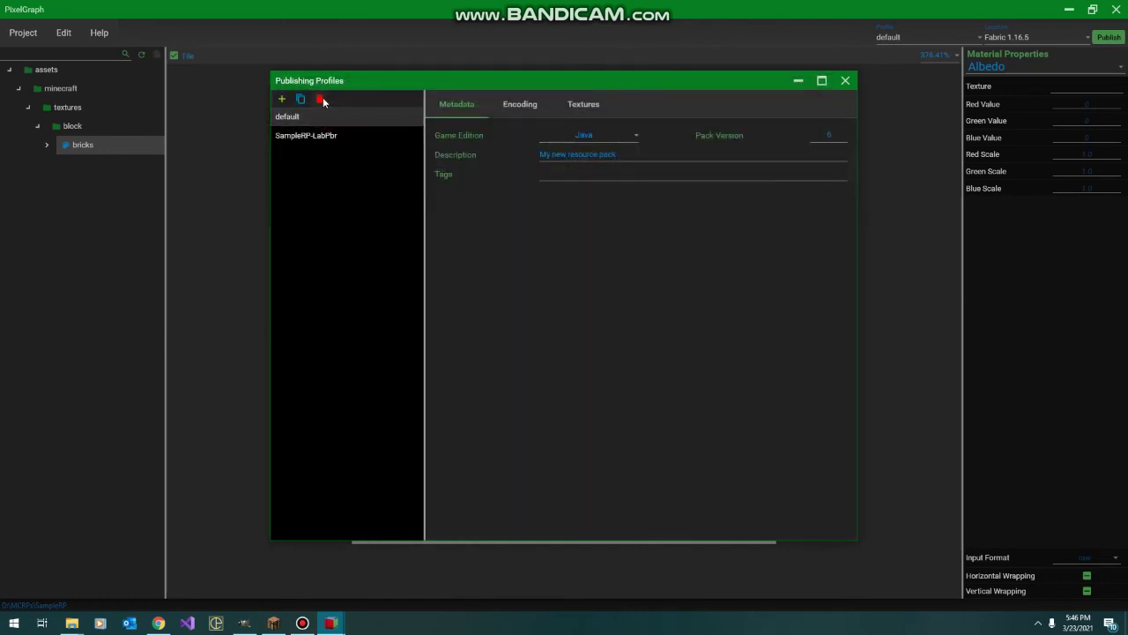
pyautogui.click(322, 102)
pyautogui.click(576, 346)
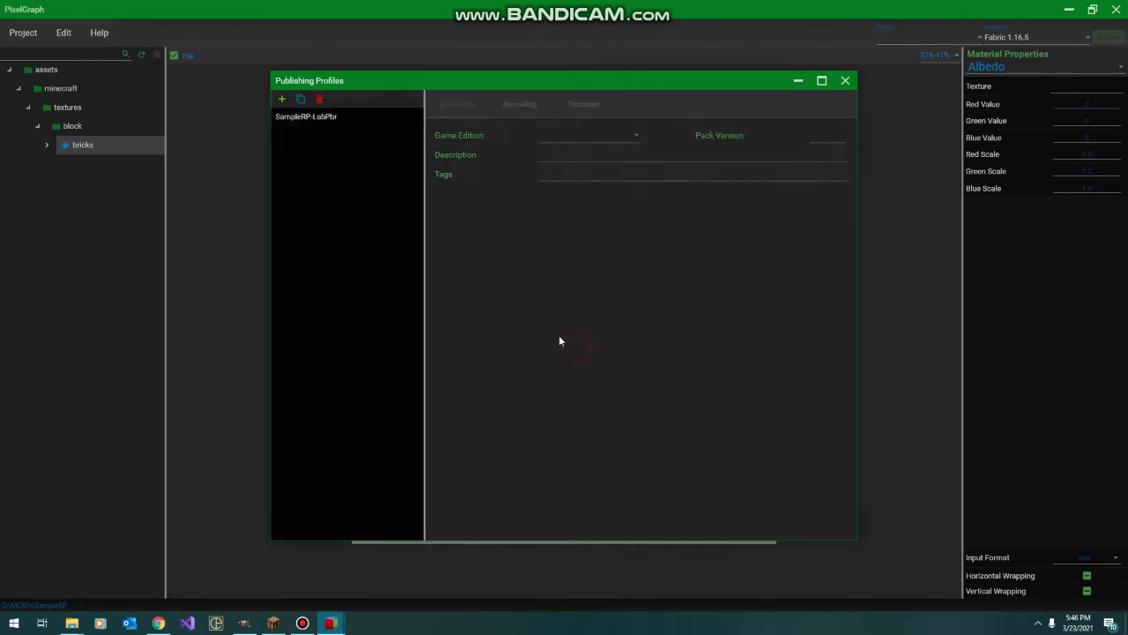
pyautogui.click(327, 121)
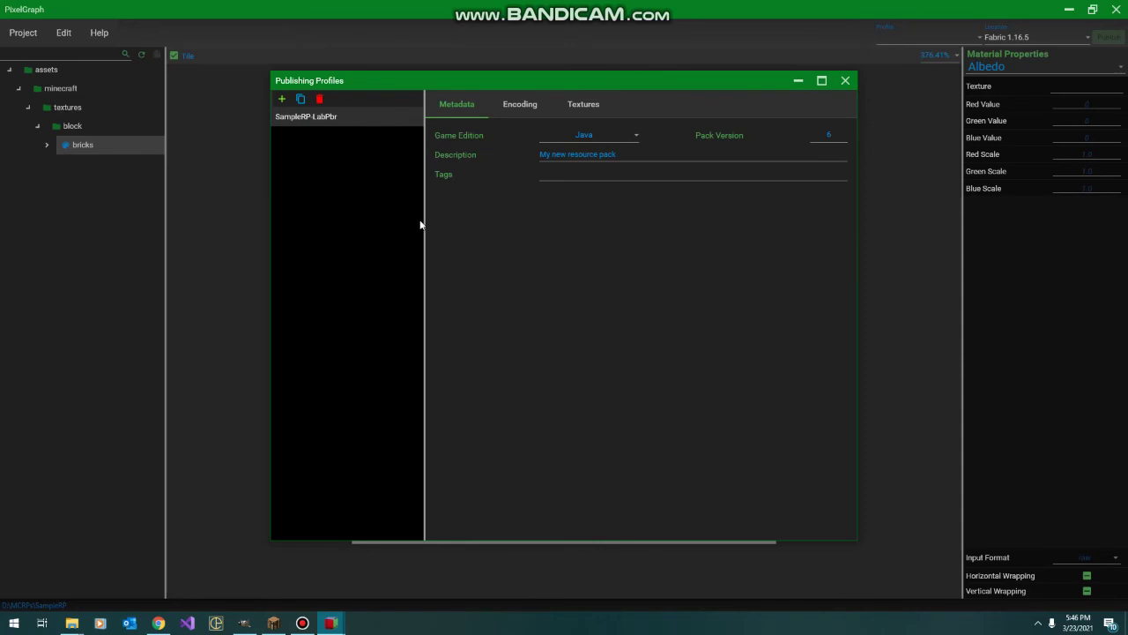
# Duplicate SampleRP-LabPbr and save the copy as SampleRP-OldPbr.pack.yml
pyautogui.click(301, 100)
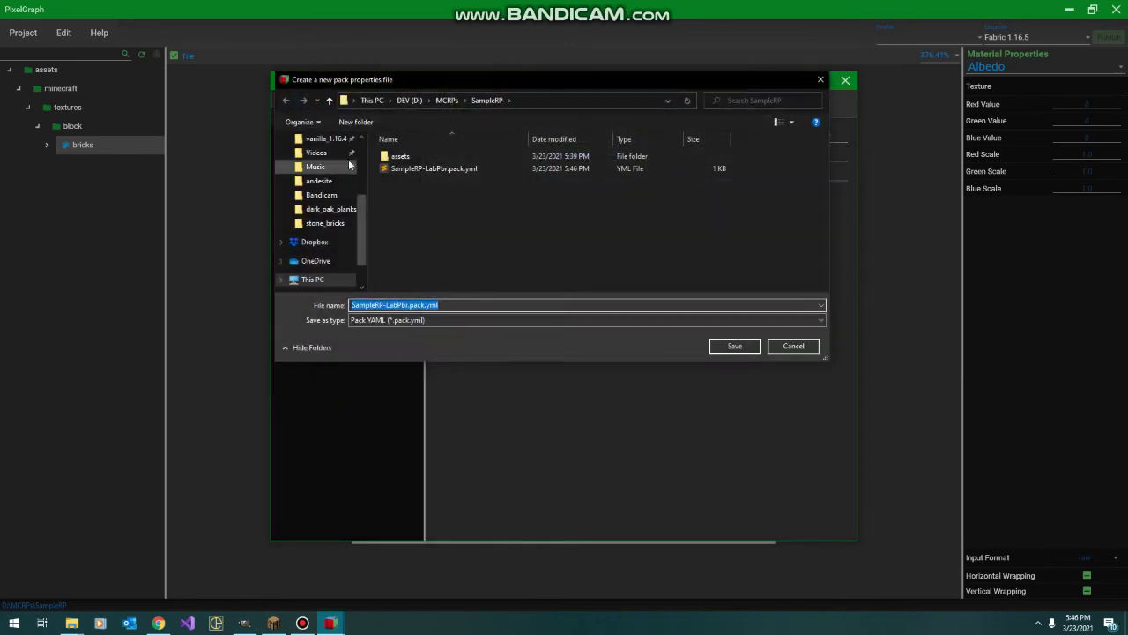
pyautogui.click(426, 394)
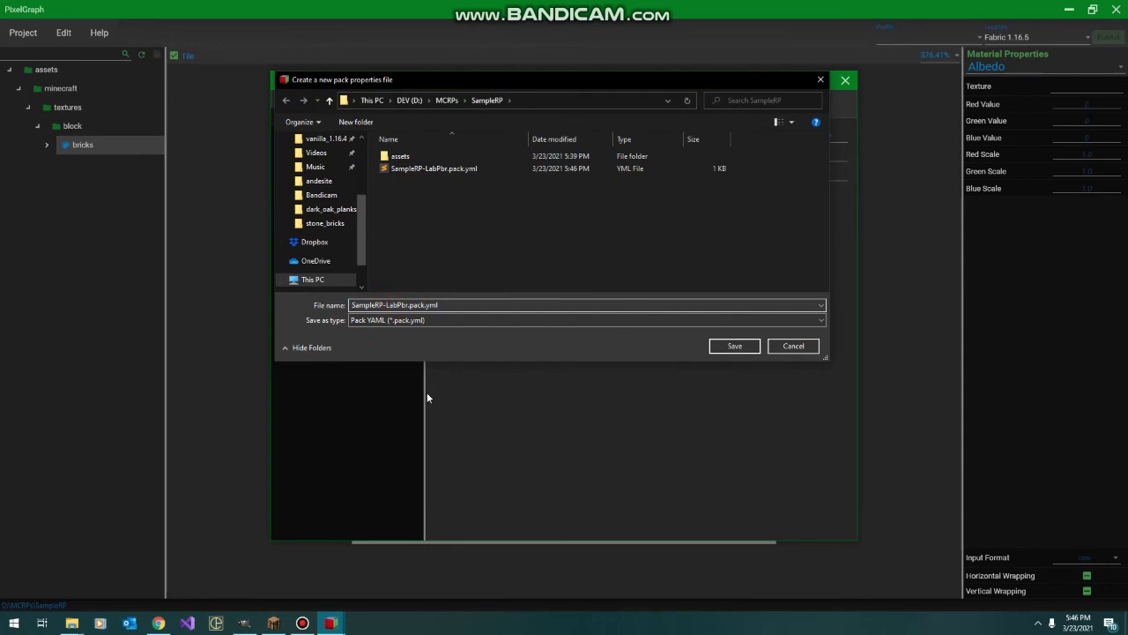
pyautogui.press('BackSpace')
pyautogui.press('BackSpace')
pyautogui.press('BackSpace')
pyautogui.write('Old')
pyautogui.click(734, 346)
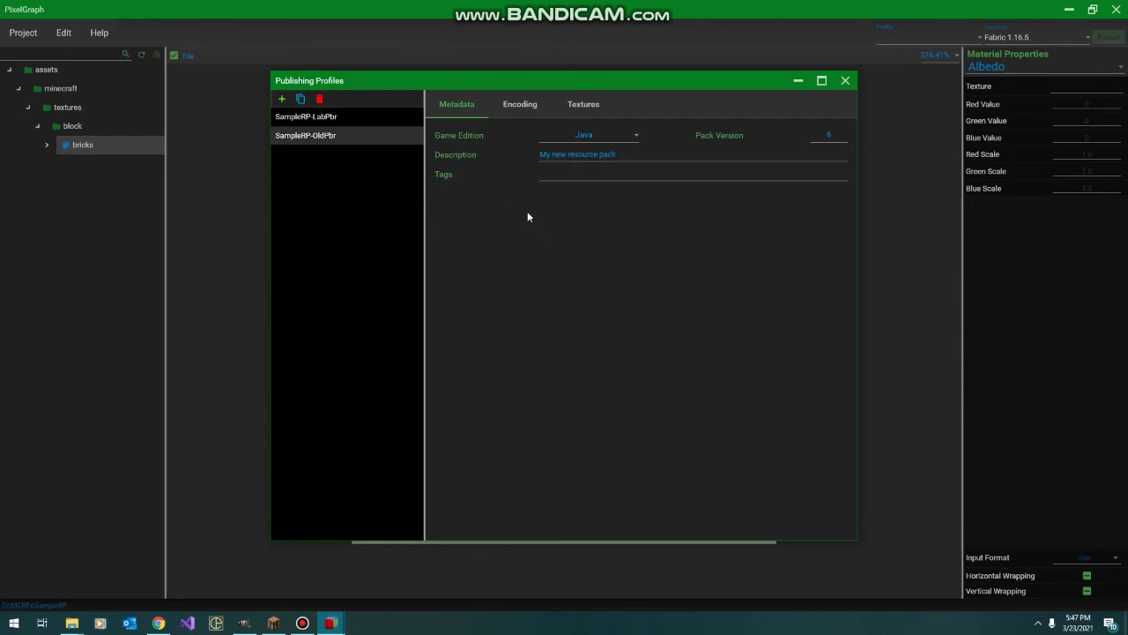
# Set SampleRP-OldPbr's encoding format to Legacy and compare it with SampleRP-LabPbr
pyautogui.click(534, 104)
pyautogui.click(543, 132)
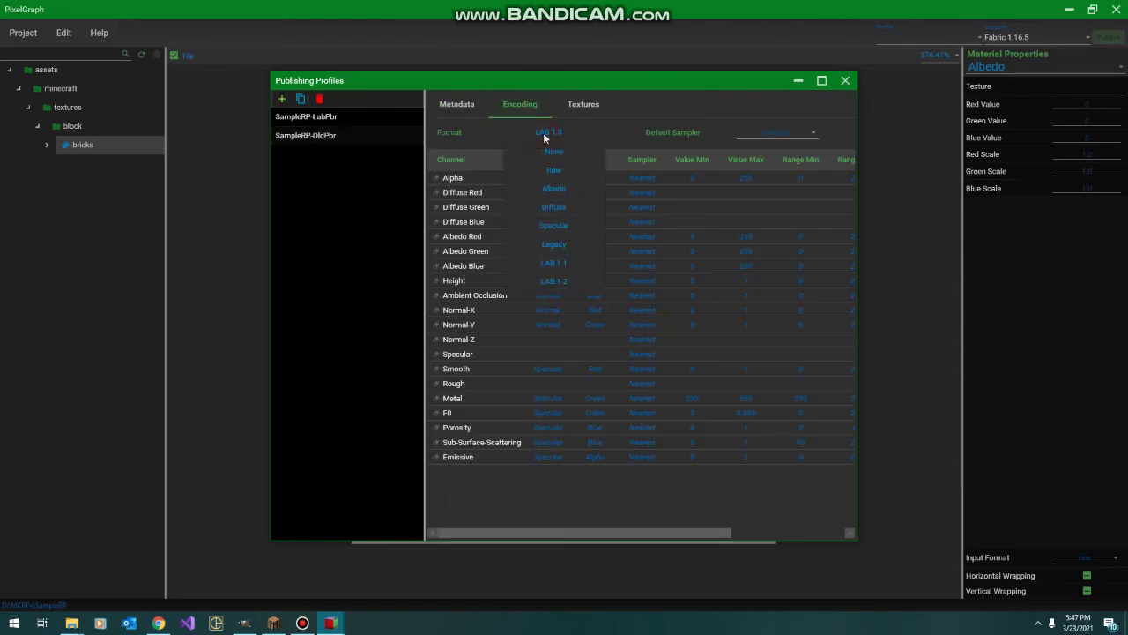
pyautogui.click(553, 246)
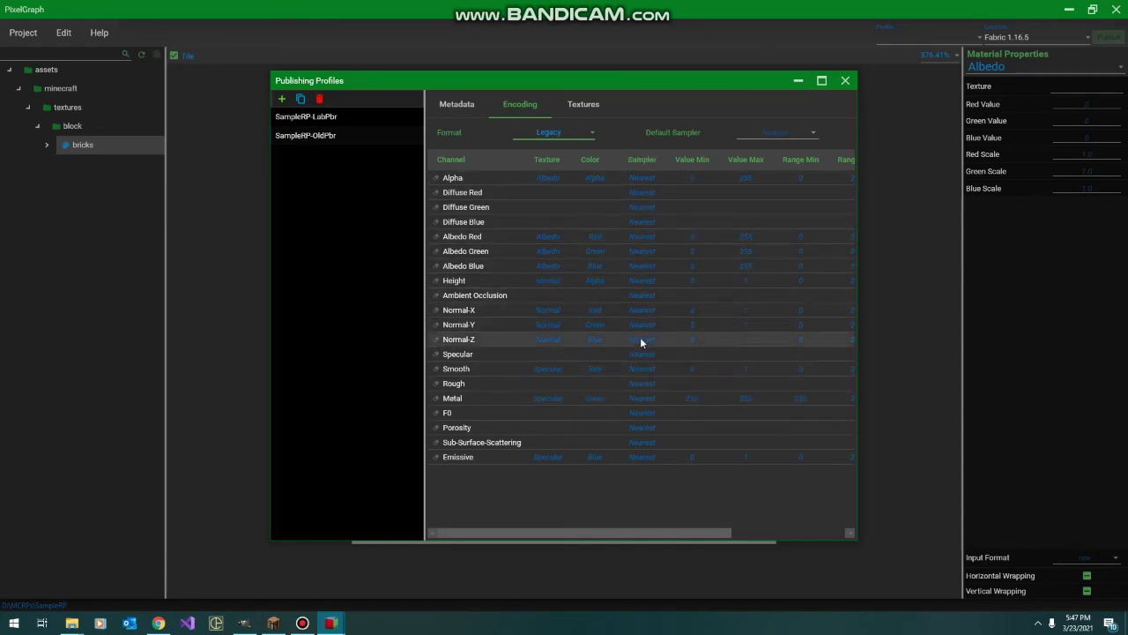
pyautogui.click(328, 118)
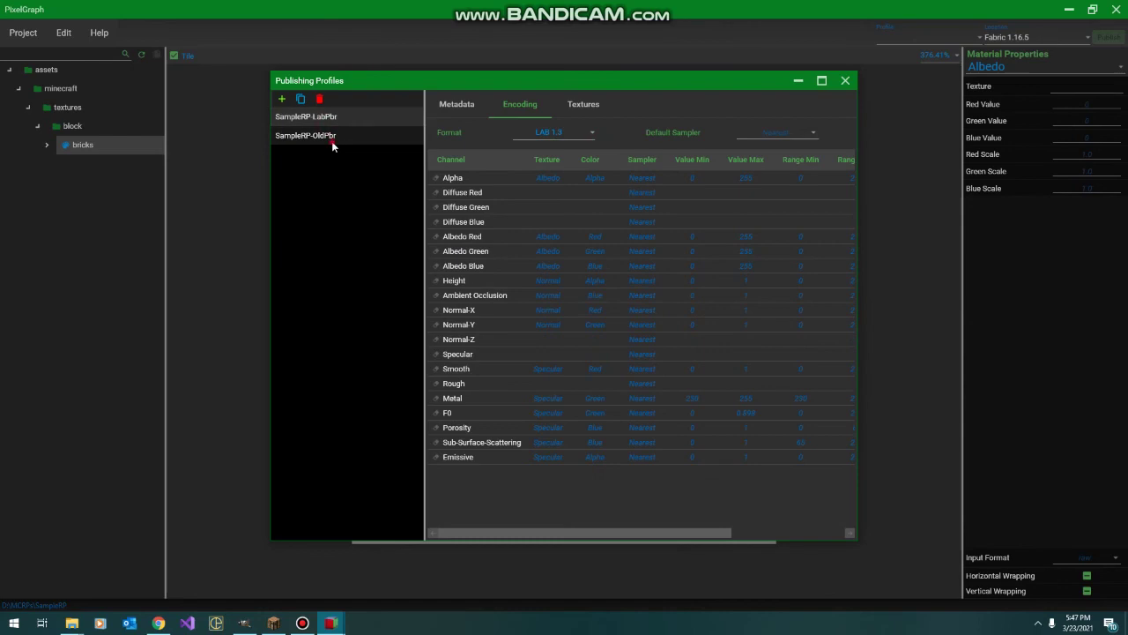
pyautogui.click(328, 135)
pyautogui.click(326, 118)
pyautogui.click(328, 137)
pyautogui.click(328, 117)
# Publish the resource pack using profile SampleRP-LabPbr to the Fabric 1.16.5 location
pyautogui.click(844, 80)
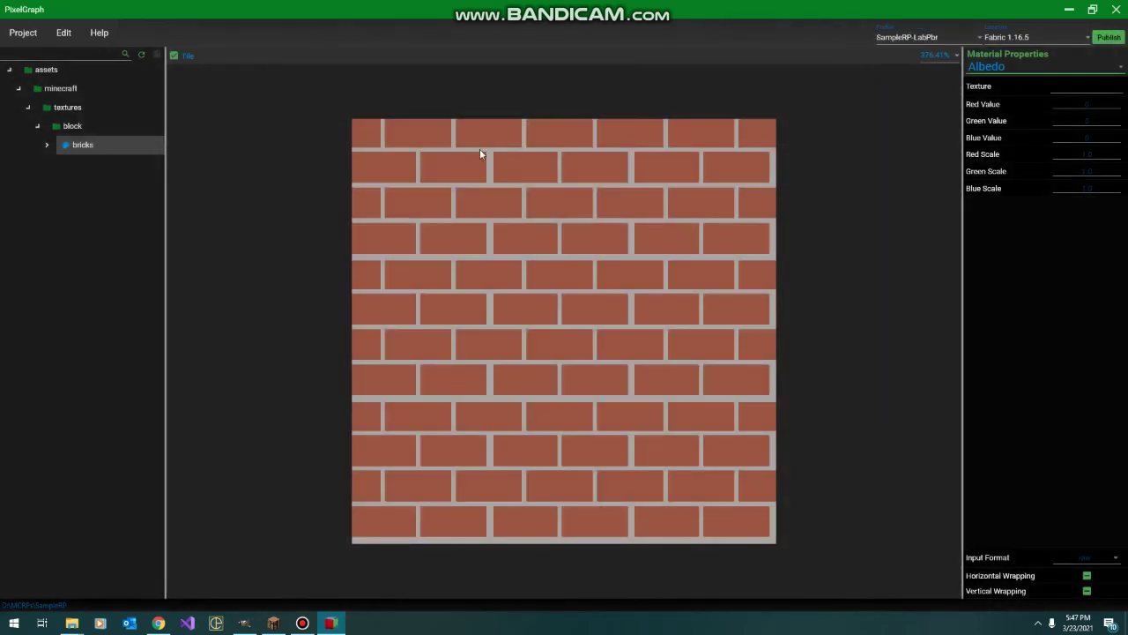
pyautogui.click(910, 38)
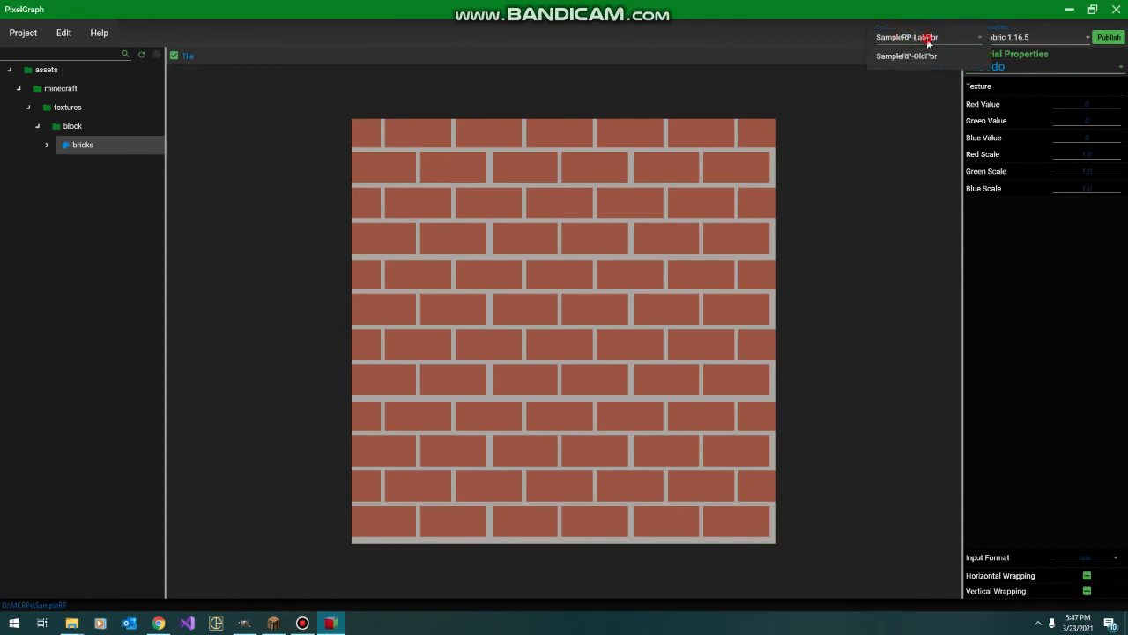
pyautogui.click(924, 38)
pyautogui.click(1037, 38)
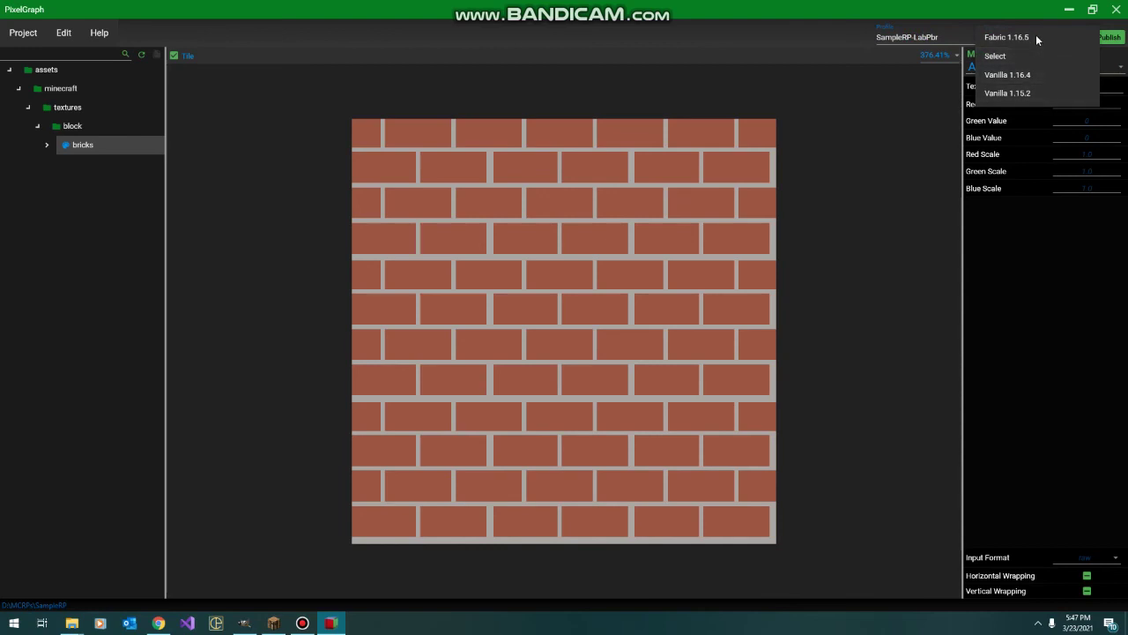
pyautogui.click(1033, 35)
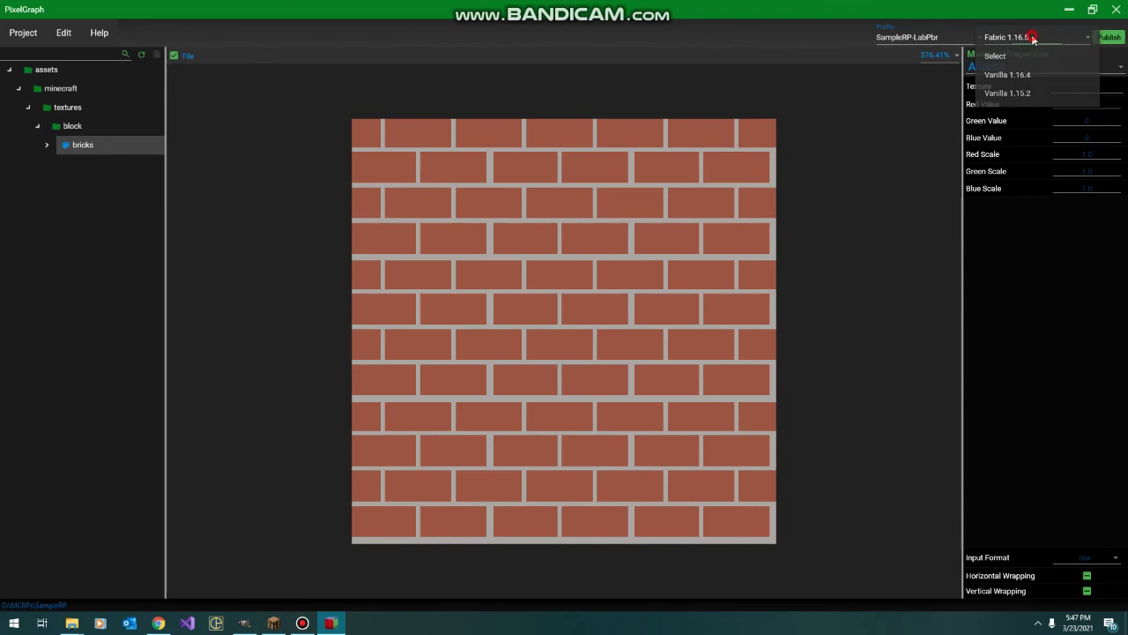
pyautogui.click(1113, 40)
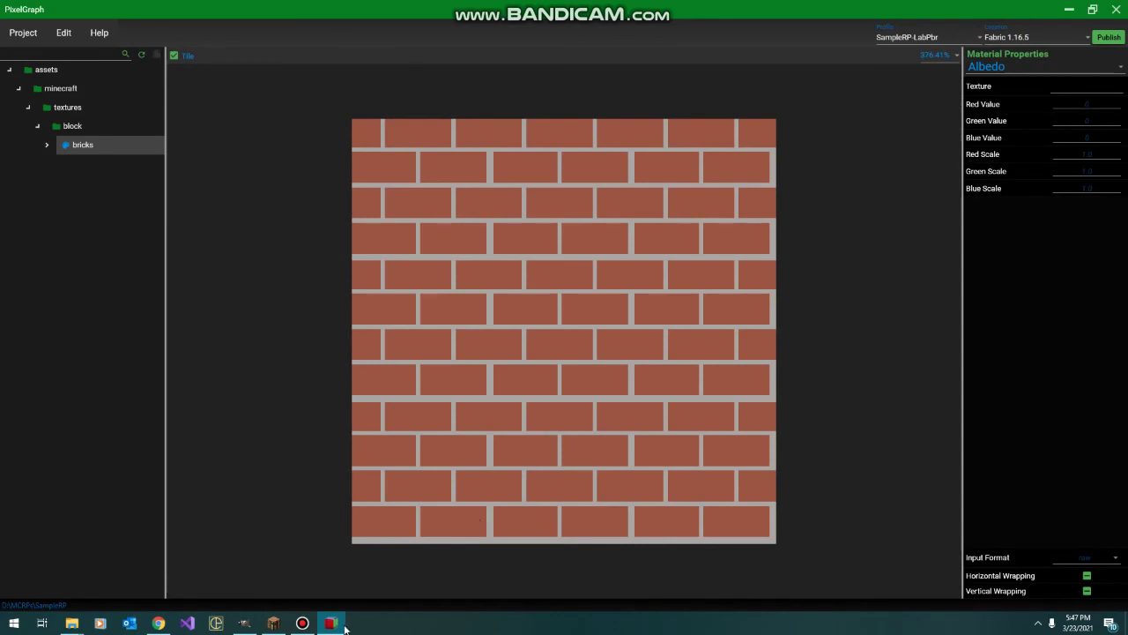
# In Minecraft's Resource Packs screen, move SampleRP-LabPbr to Selected and apply with Done
pyautogui.click(272, 626)
pyautogui.moveTo(458, 308); pyautogui.dragTo(392, 308)
pyautogui.click(632, 316)
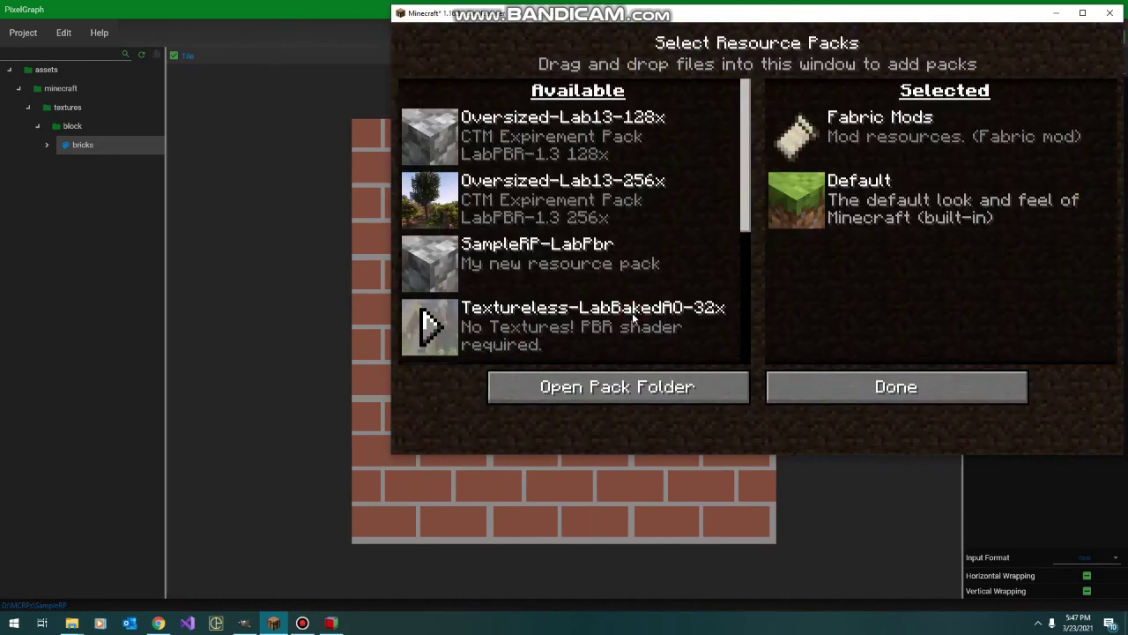
pyautogui.scroll(-5, 514, 264)
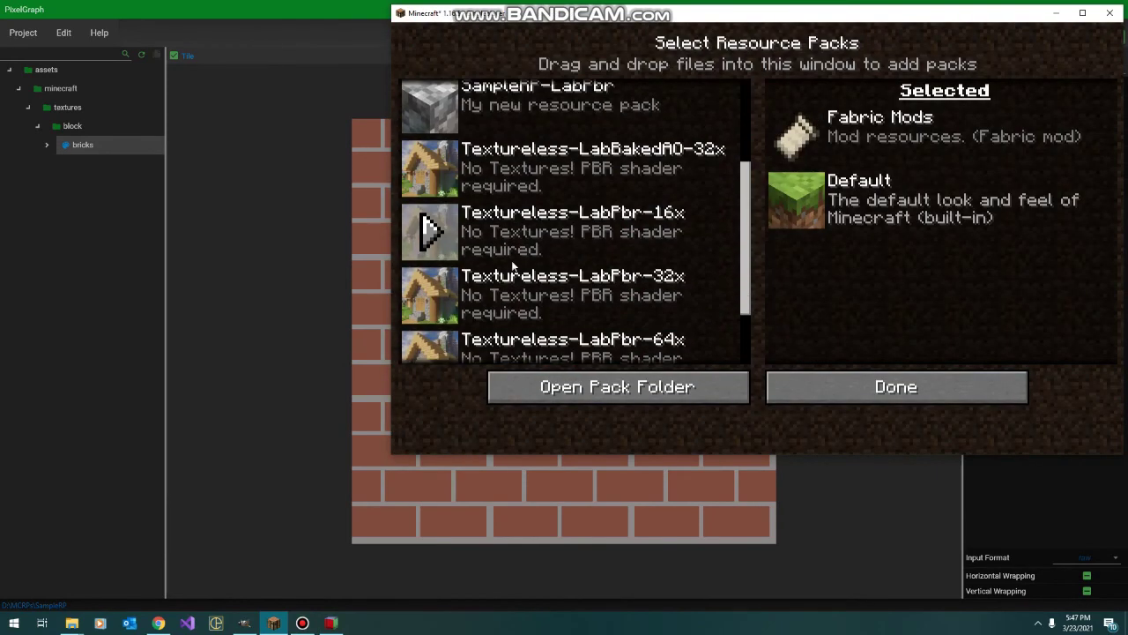
pyautogui.scroll(3, 512, 266)
pyautogui.click(430, 200)
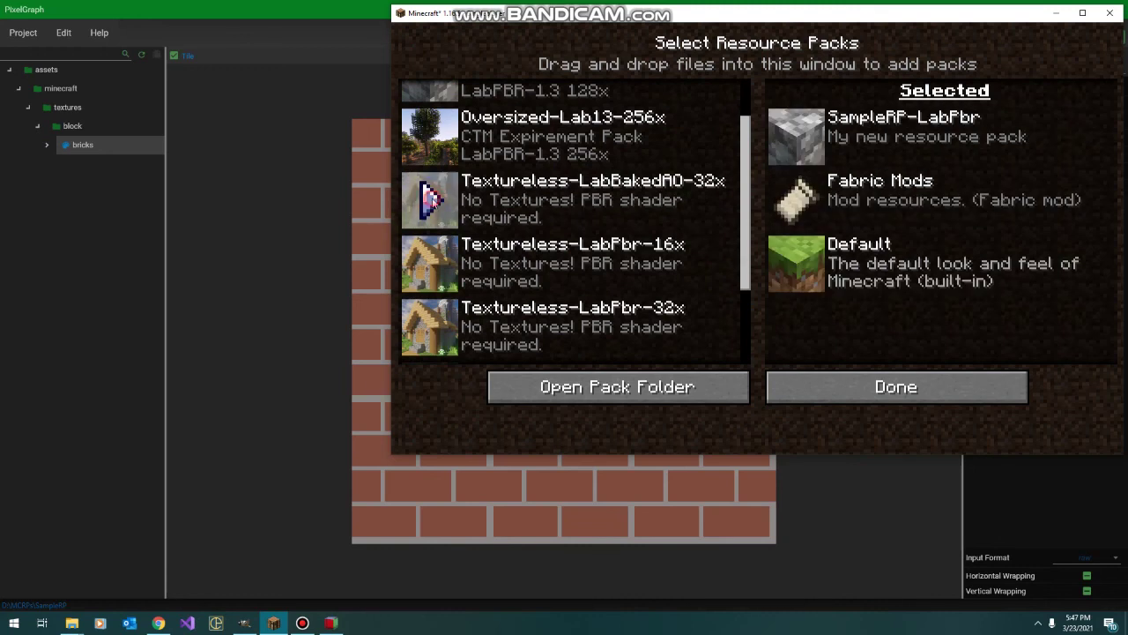
pyautogui.click(909, 391)
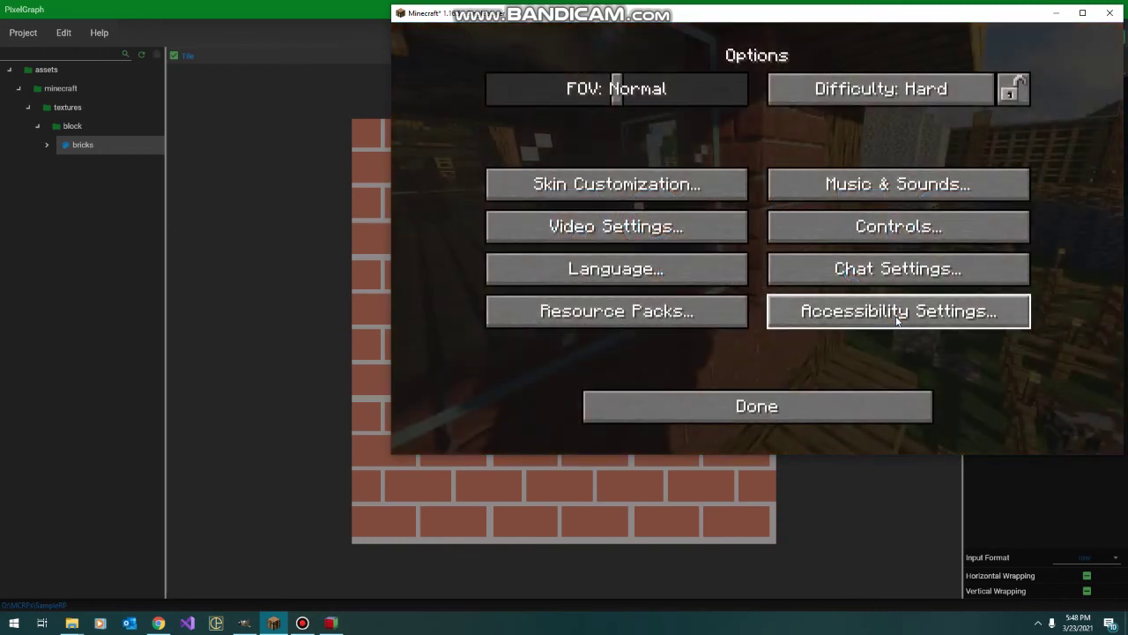
# Leave the Options screen and return to the game world to view the brick walls
pyautogui.press('Escape')
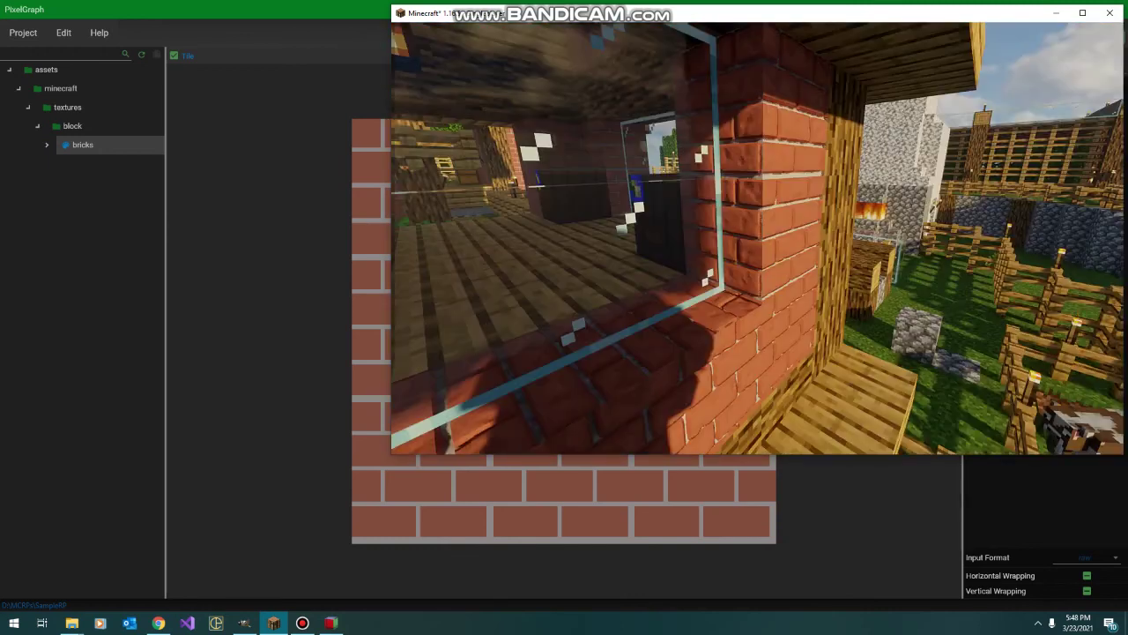